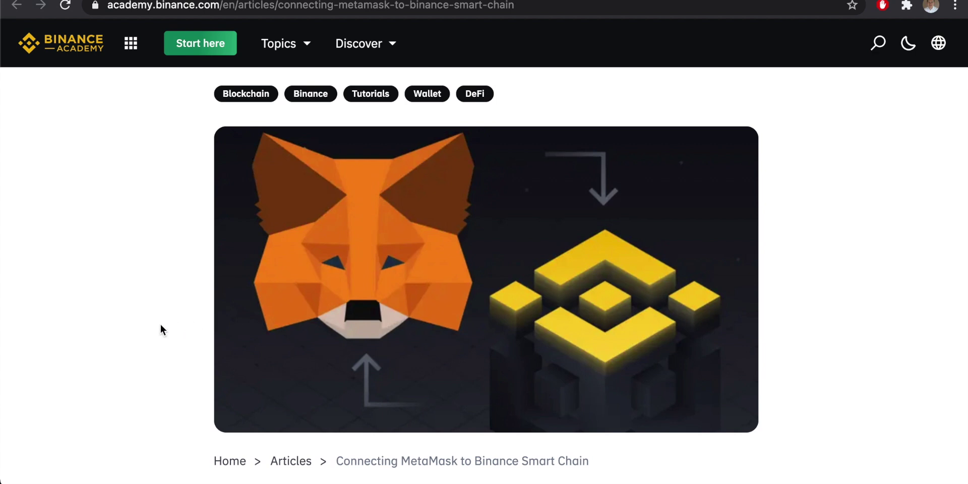
scroll(185, 318, "down", 5)
mouse_move(584, 309)
left_mouse_down()
mouse_move(449, 276)
mouse_move(314, 276)
left_mouse_up()
left_click(326, 273)
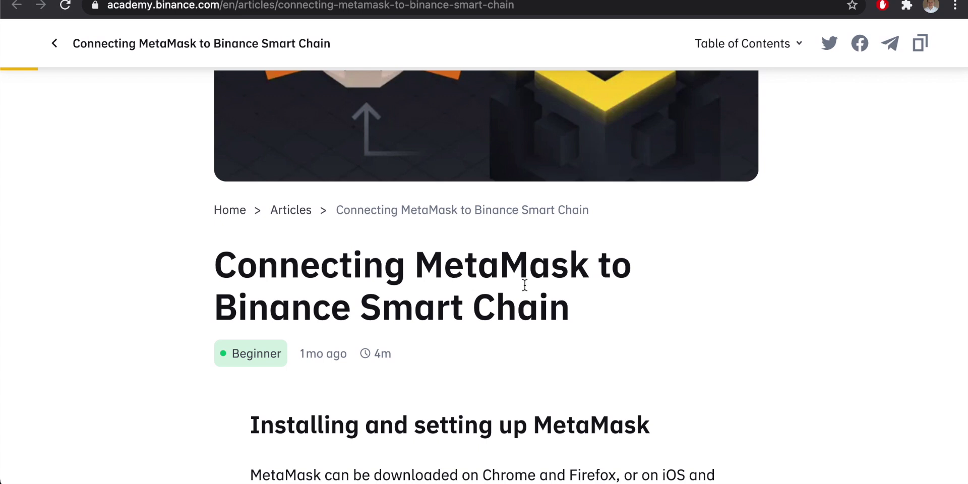
scroll(525, 286, "down", 3)
scroll(522, 281, "up", 5)
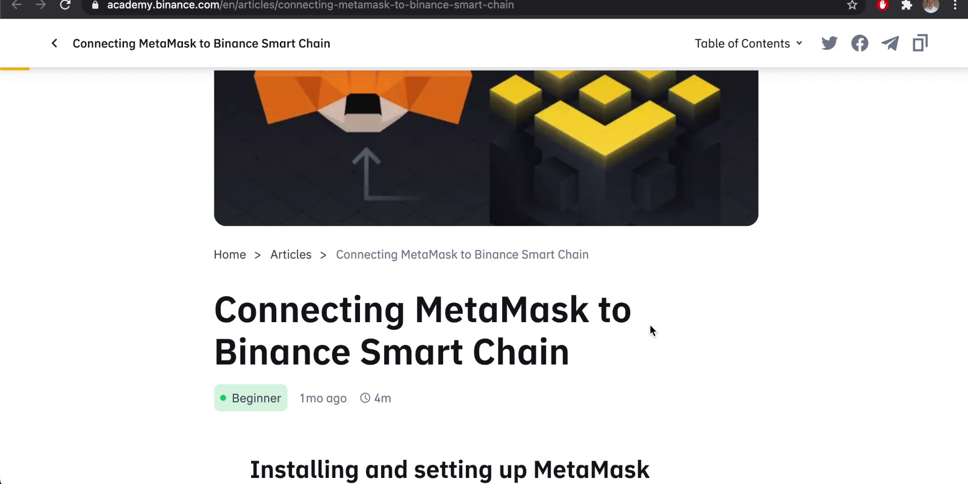
scroll(604, 323, "up", 1)
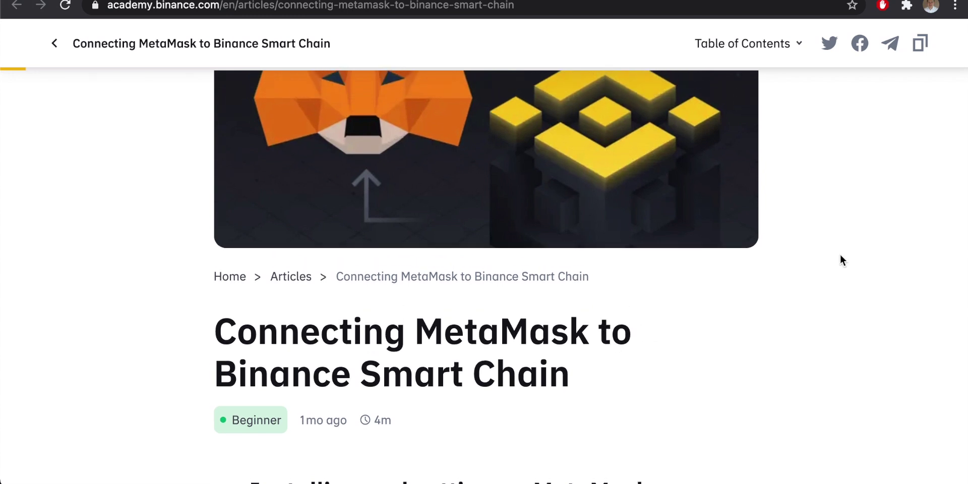
Step: Switch to the MetaMask website, open the MetaMask wallet extension and expand the wallet to a full-page view
key("ctrl+Tab")
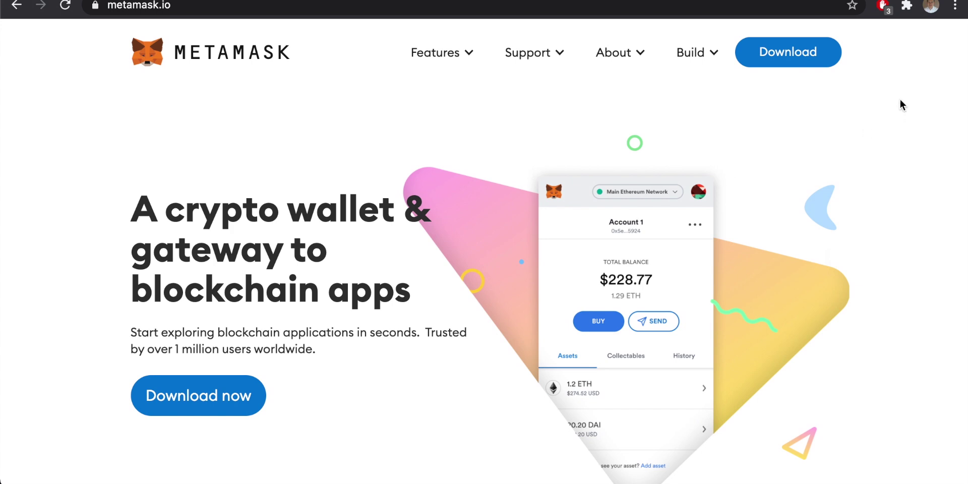
left_click(906, 7)
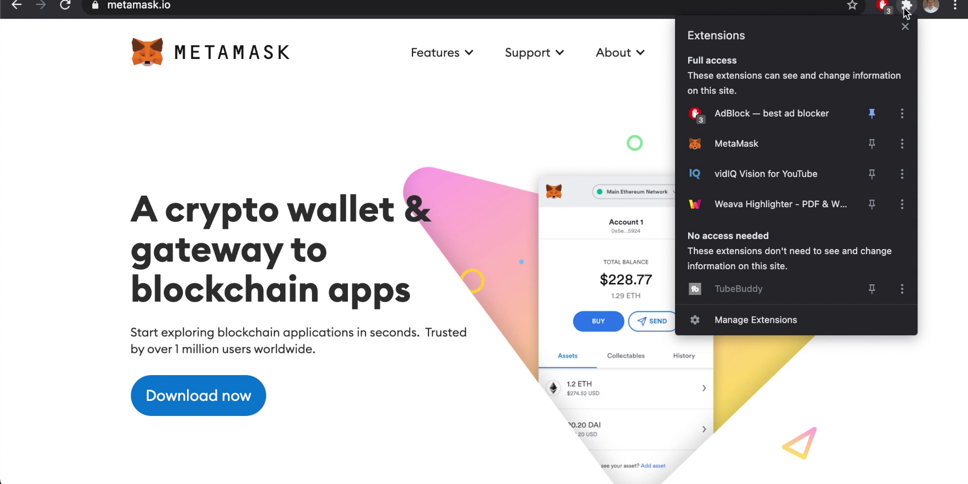
left_click(749, 144)
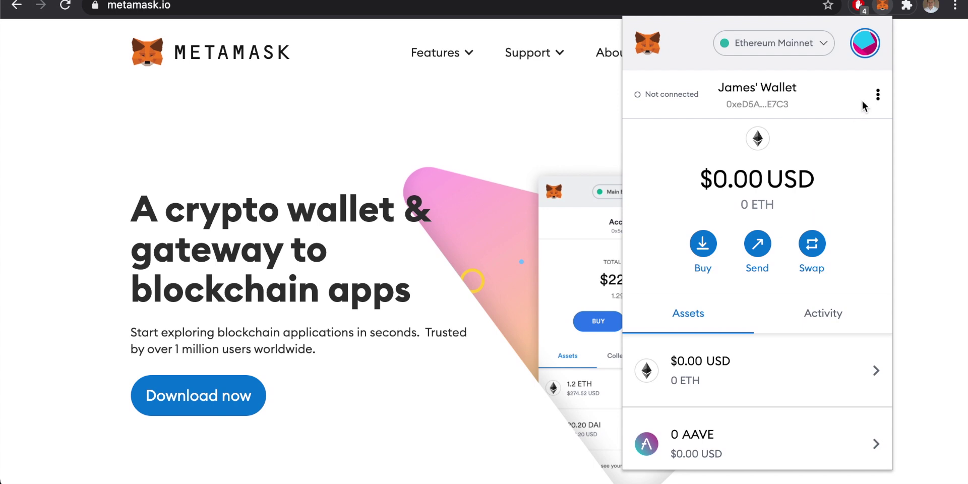
left_click(877, 95)
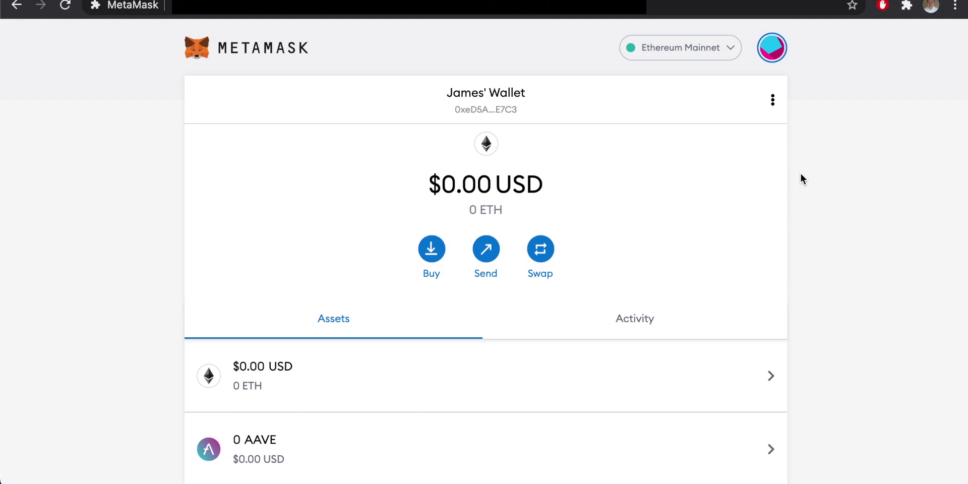
left_click(772, 51)
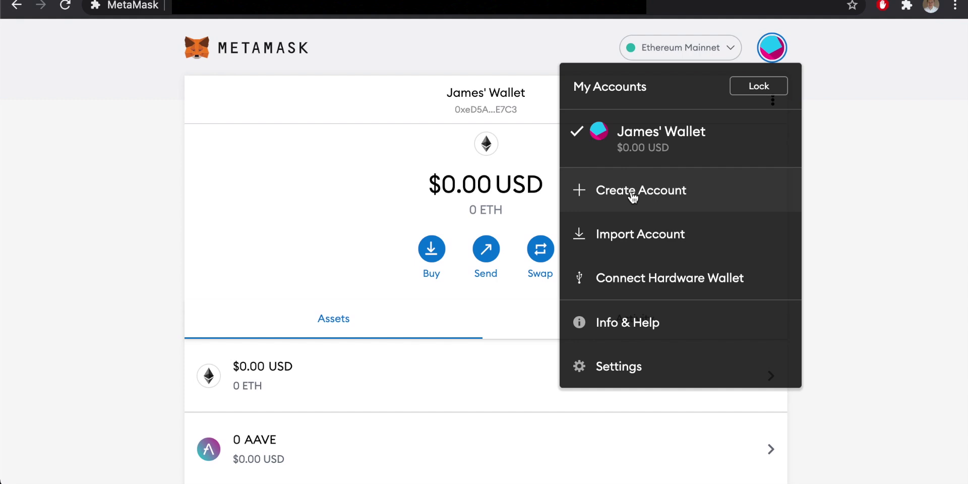
left_click(651, 143)
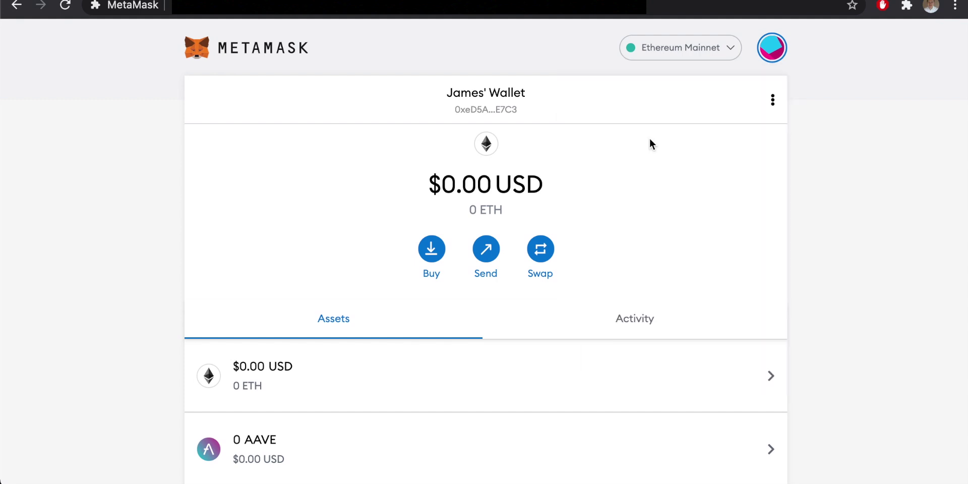
scroll(842, 224, "down", 2)
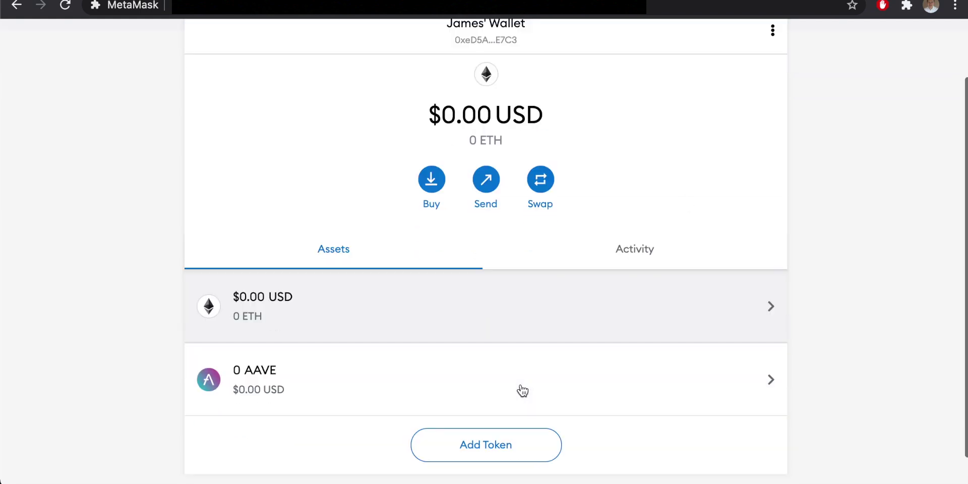
scroll(514, 381, "up", 2)
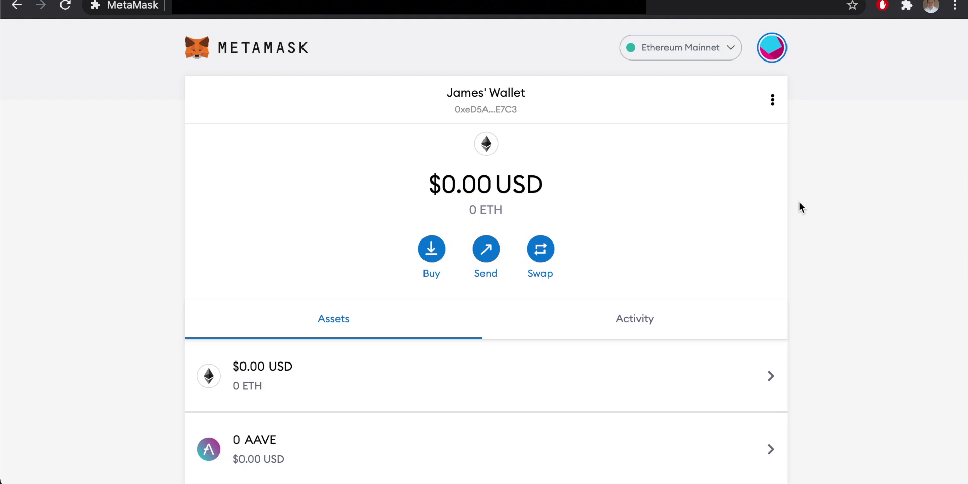
scroll(799, 203, "down", 1)
scroll(799, 203, "up", 1)
Step: Open the Networks section of the wallet's settings
left_click(772, 49)
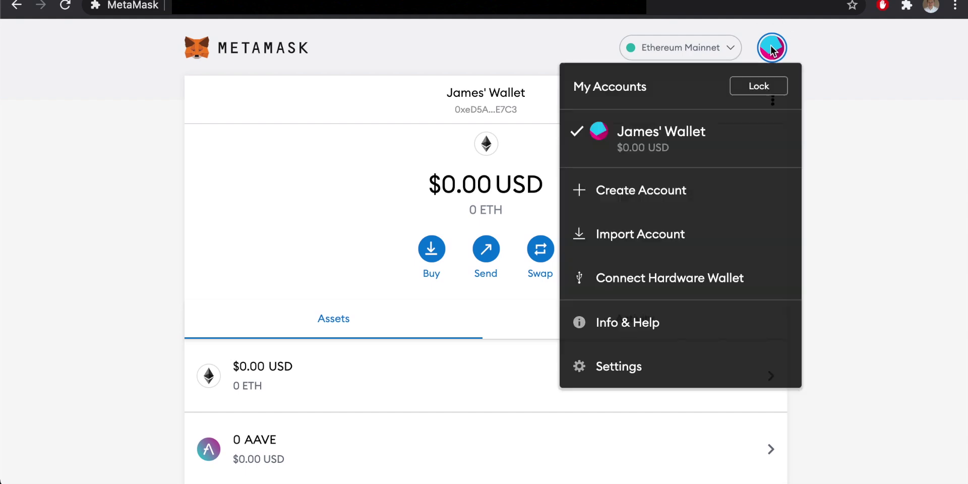
left_click(619, 367)
scroll(441, 320, "down", 1)
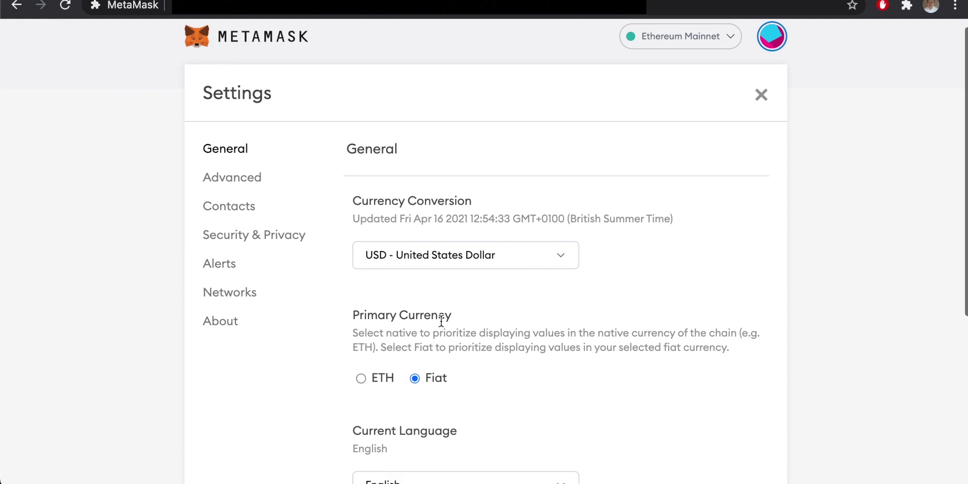
scroll(441, 320, "down", 1)
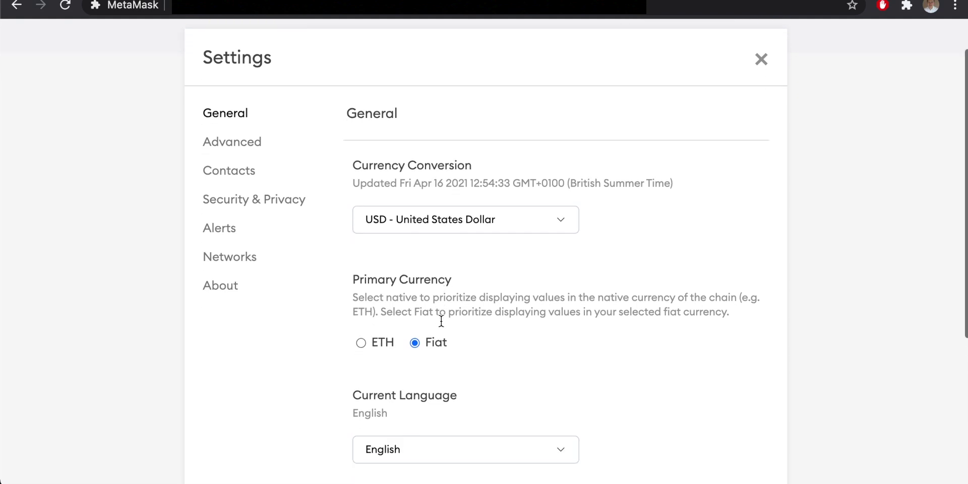
left_click(240, 261)
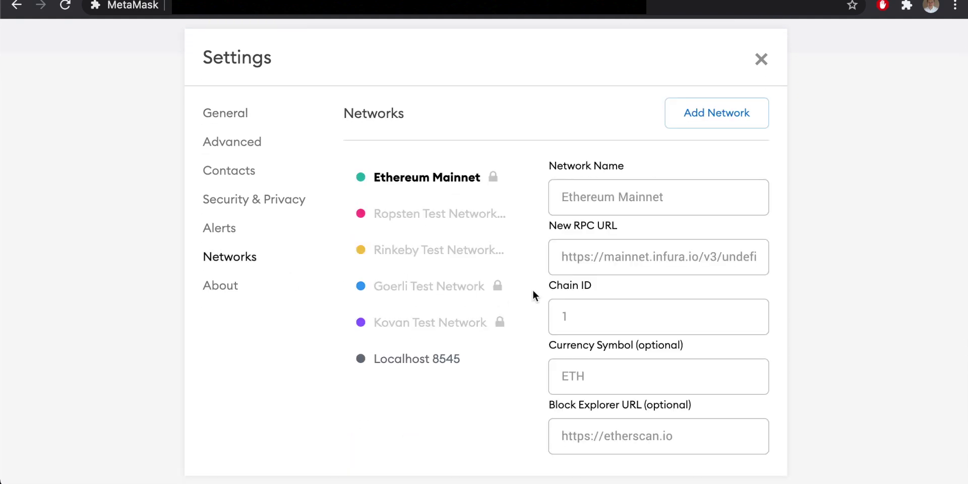
scroll(537, 292, "down", 1)
scroll(538, 292, "up", 1)
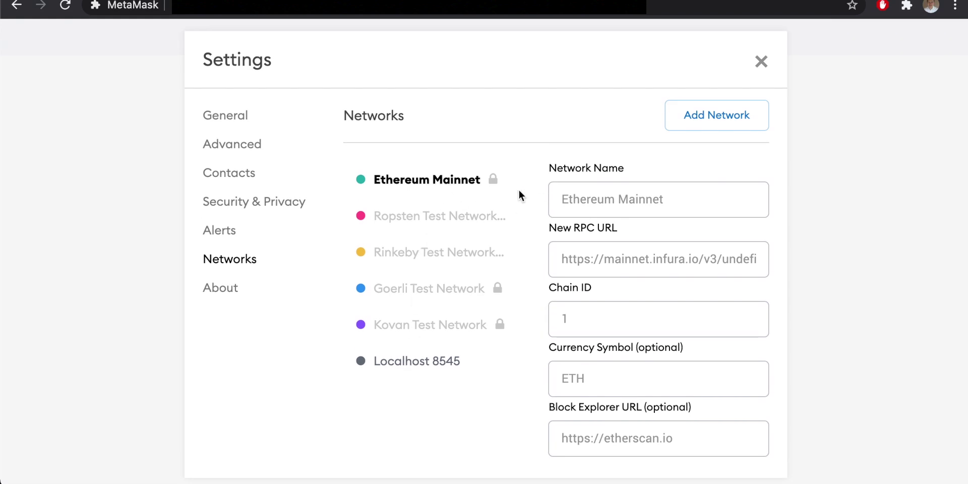
scroll(518, 195, "up", 1)
scroll(504, 192, "down", 2)
scroll(423, 165, "up", 1)
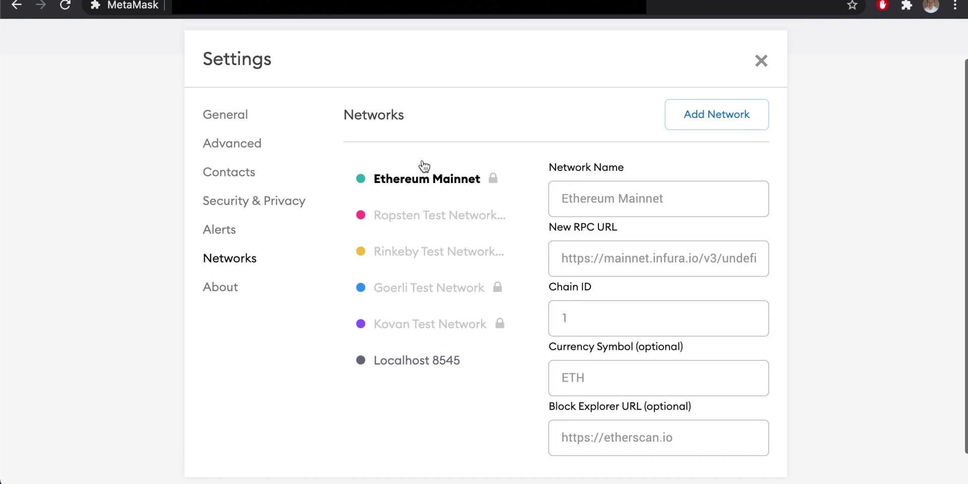
Step: Start adding a new custom network and make its name ready for entry
left_click(718, 118)
scroll(568, 212, "down", 2)
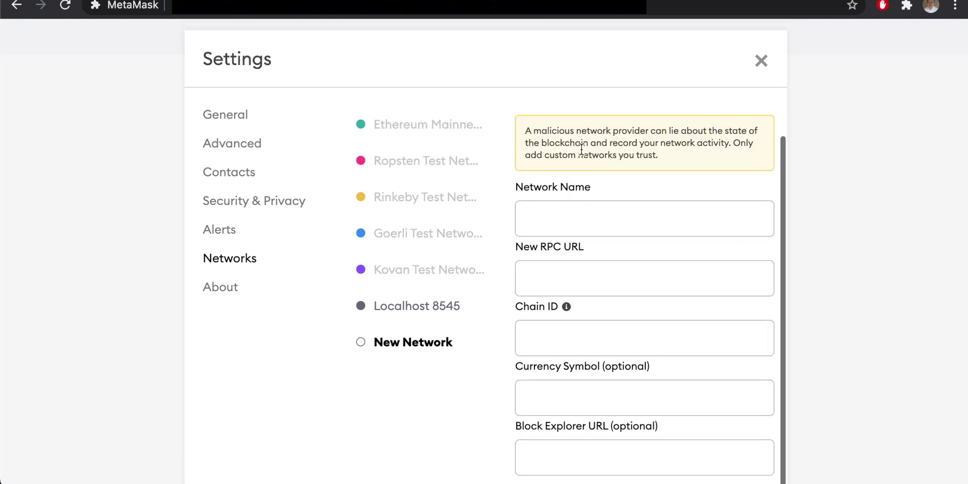
left_click(565, 209)
left_click(555, 267)
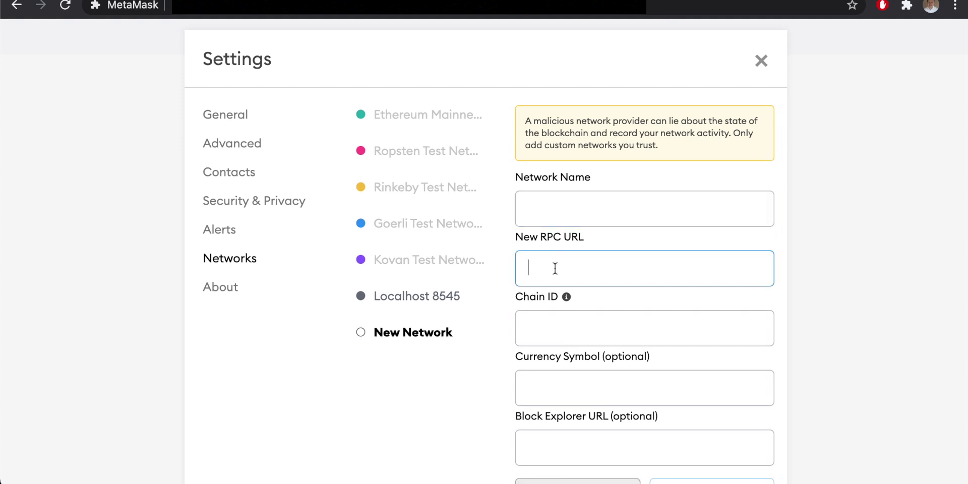
left_click(568, 205)
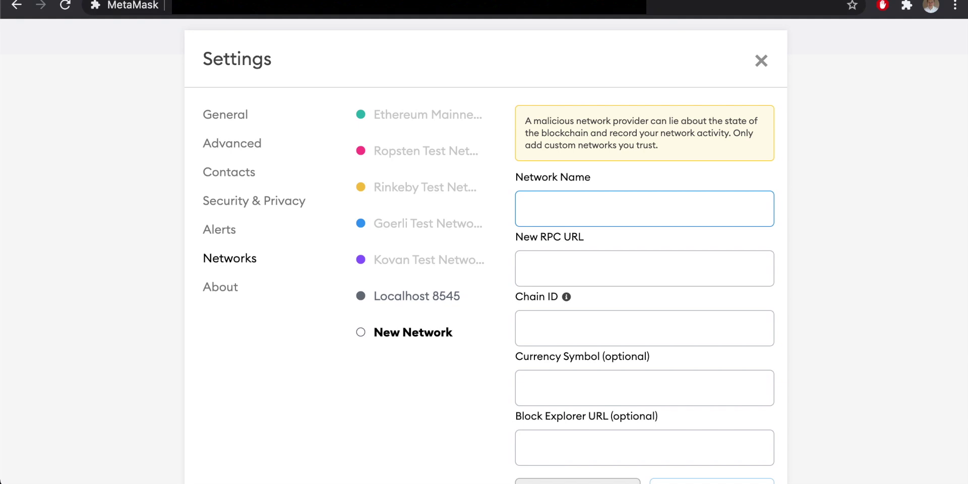
Step: Look up the Mainnet parameters in the Binance Academy article and name the new network Smart Chain
left_click(86, 2)
scroll(358, 180, "up", 1)
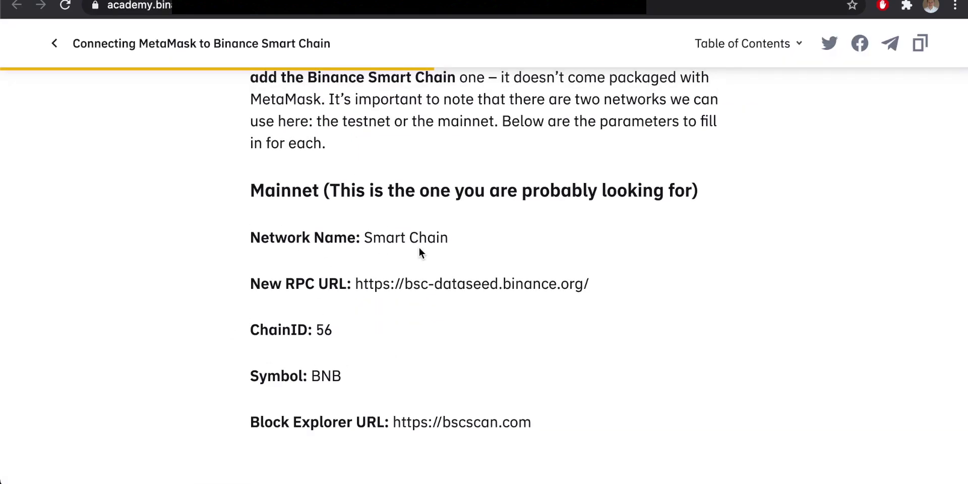
left_click_drag(448, 237, 364, 237)
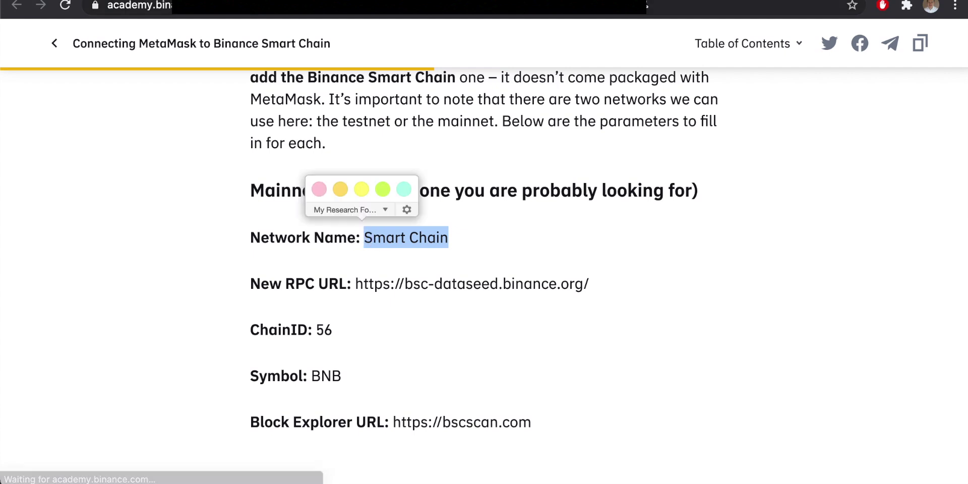
key("ctrl+Tab")
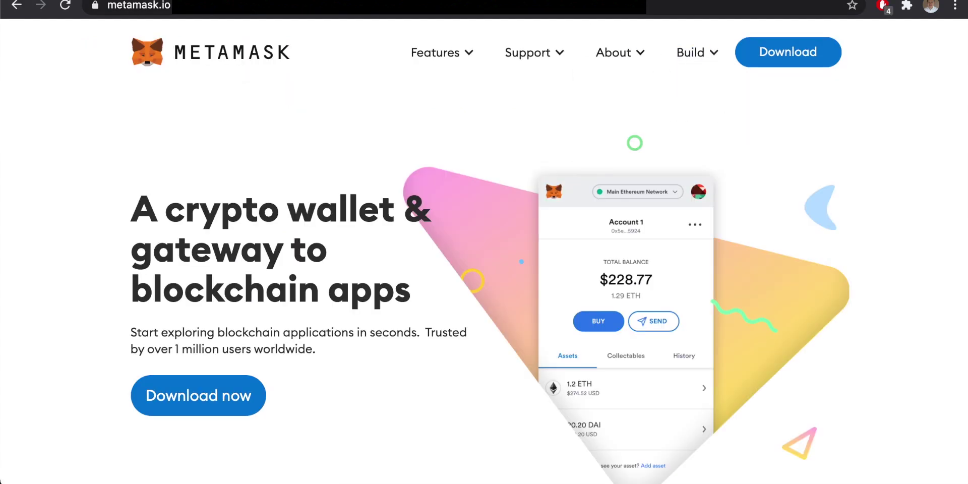
key("ctrl+Tab")
left_click(552, 210)
type("Smar")
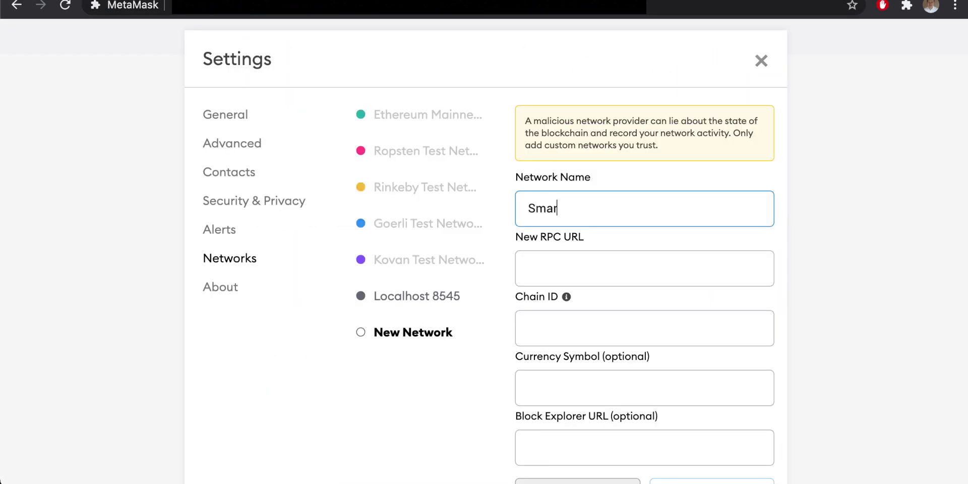
type("t Chain")
key("ctrl+shift+Tab")
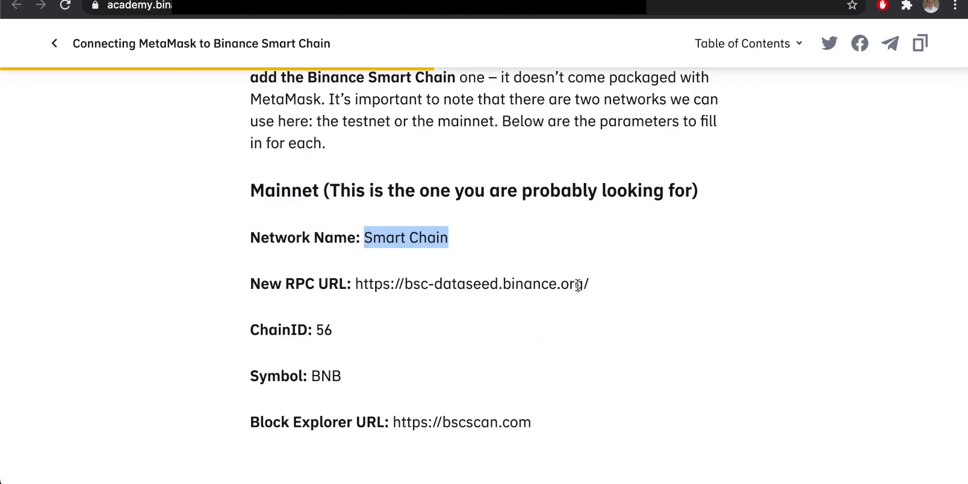
left_click_drag(594, 285, 354, 283)
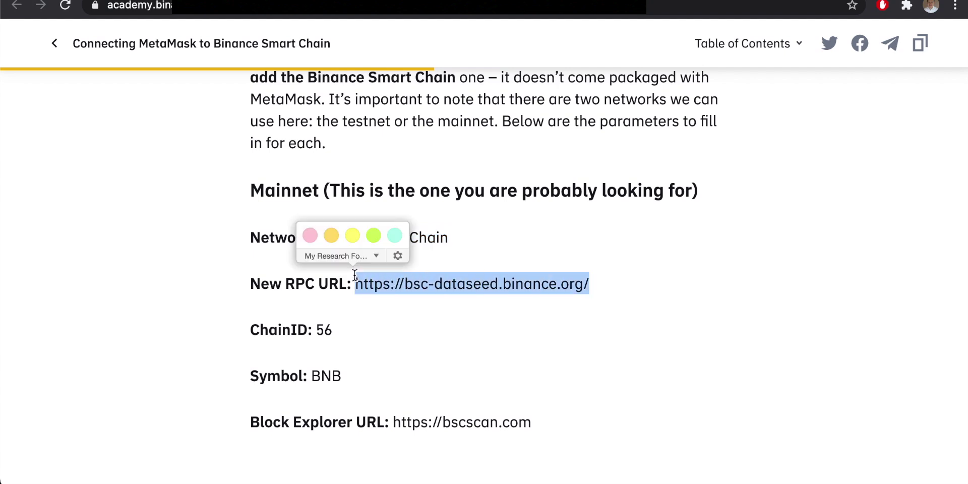
key("ctrl+c")
key("ctrl+Tab")
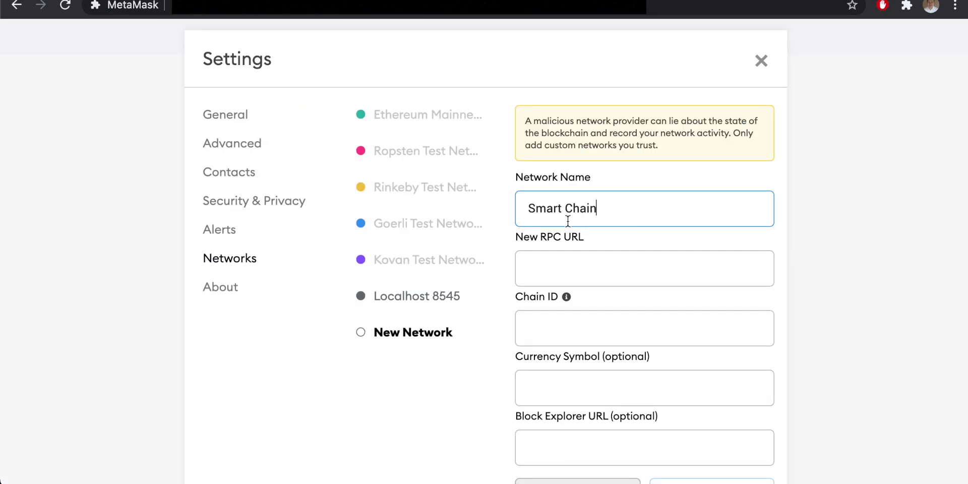
left_click(570, 270)
key("ctrl+v")
Step: Check the ChainID in the article and set the new network's chain ID to 56
left_click(561, 325)
key("ctrl+Tab")
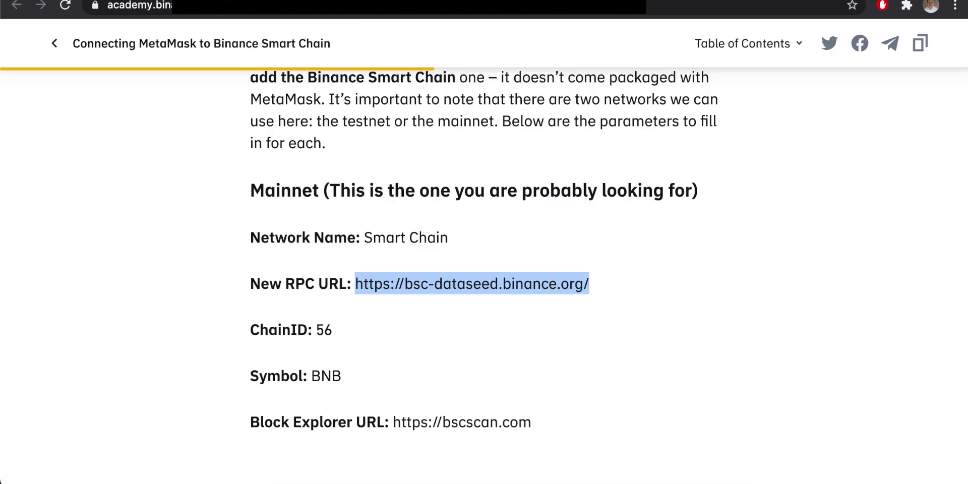
scroll(251, 180, "down", 1)
left_click(251, 180)
key("ctrl+Tab")
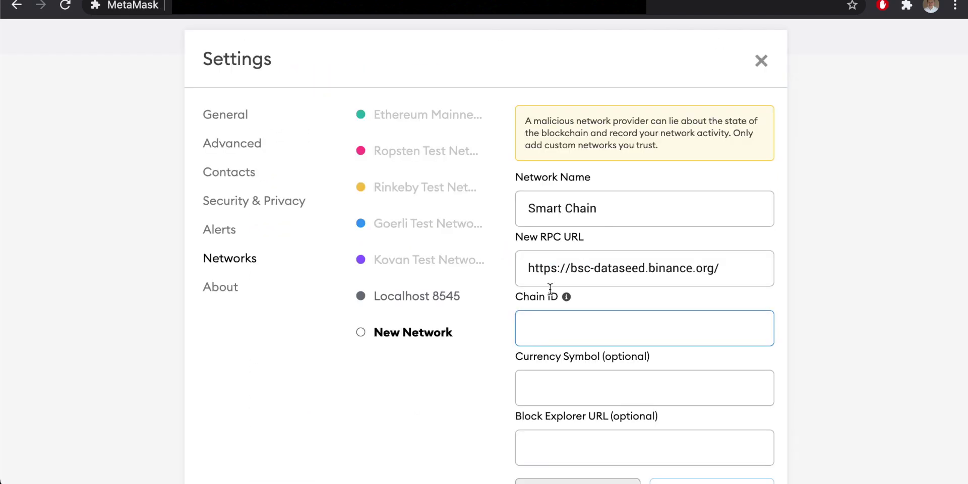
type("56")
Step: Check the symbol in the article and set the new network's currency symbol to BNB
scroll(576, 258, "down", 1)
key("ctrl+Tab")
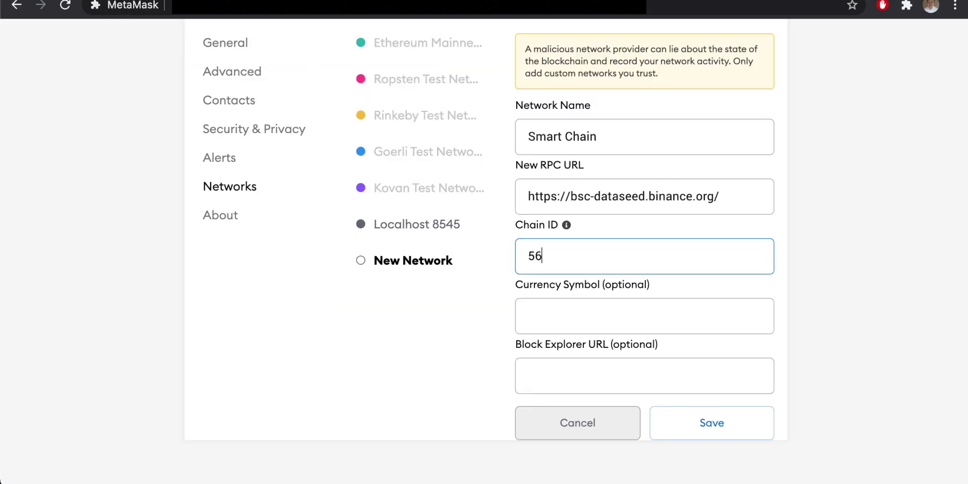
key("ctrl+Tab")
left_click(553, 315)
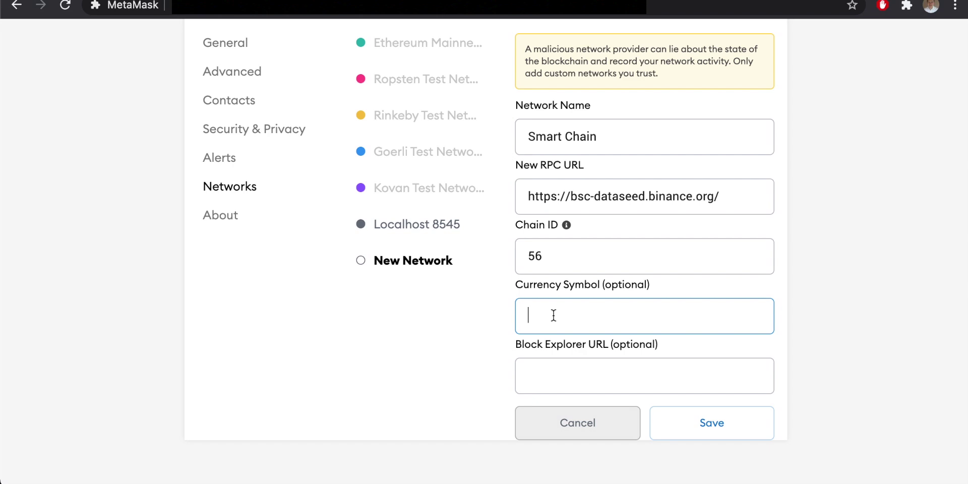
type("BNB")
left_click(147, 1)
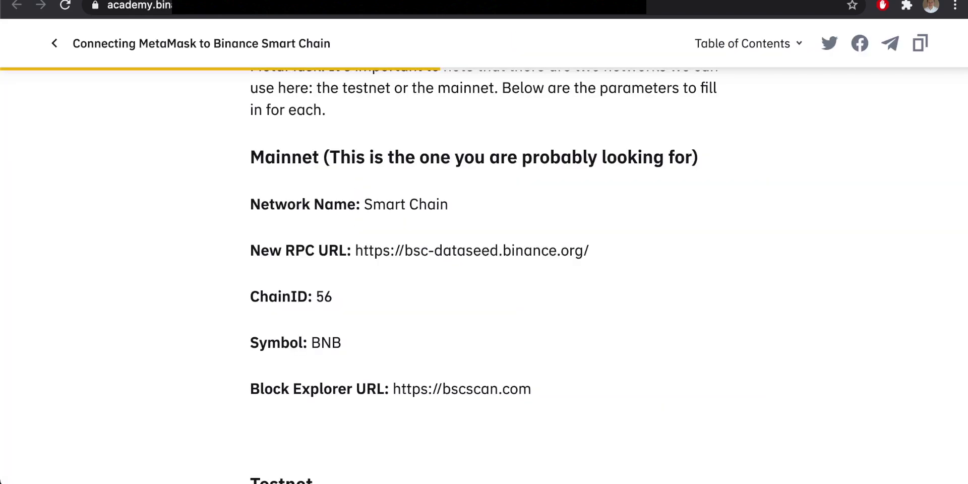
left_click_drag(530, 386, 395, 386)
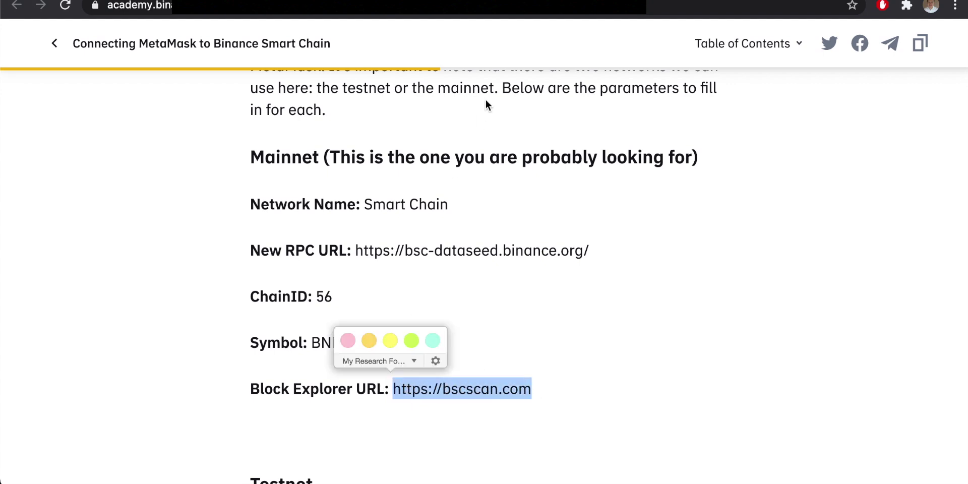
left_click(492, 6)
left_click(580, 360)
key("ctrl+v")
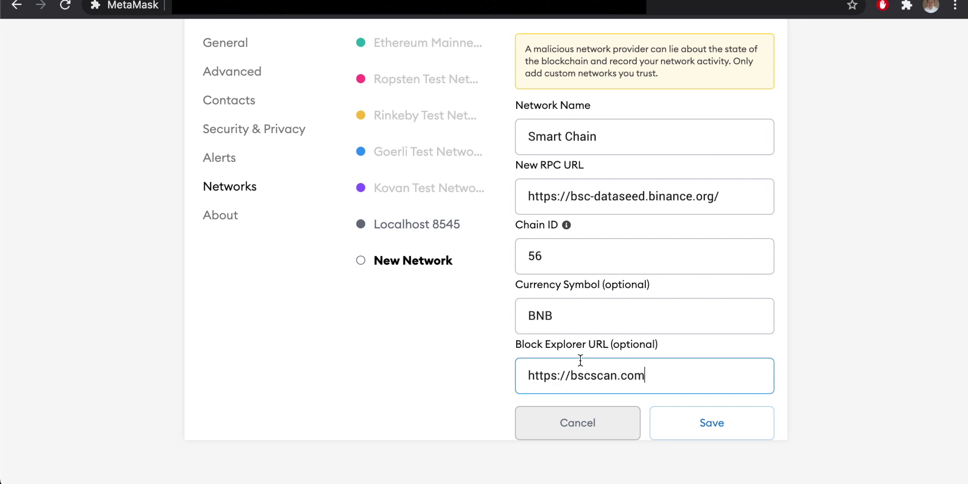
scroll(638, 368, "up", 2)
scroll(639, 368, "down", 2)
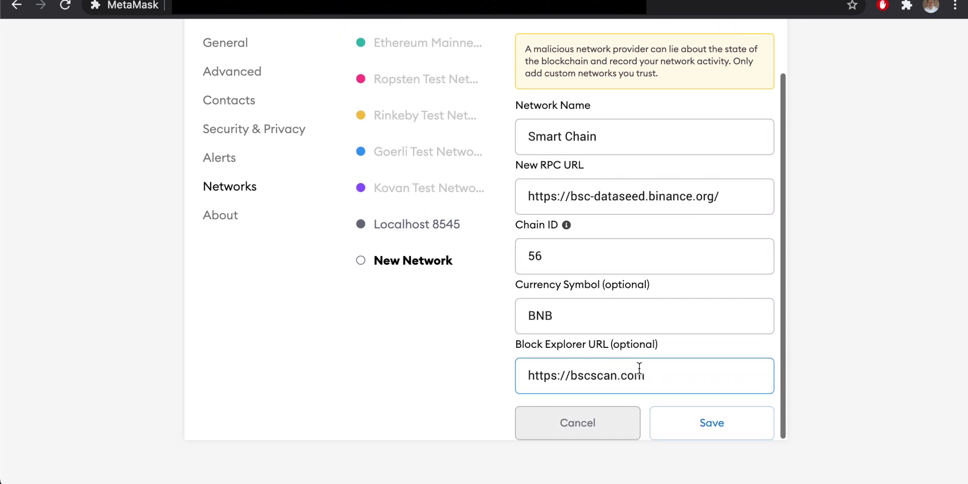
Step: Save the Smart Chain network and return to the wallet overview to check the BNB asset
left_click(712, 423)
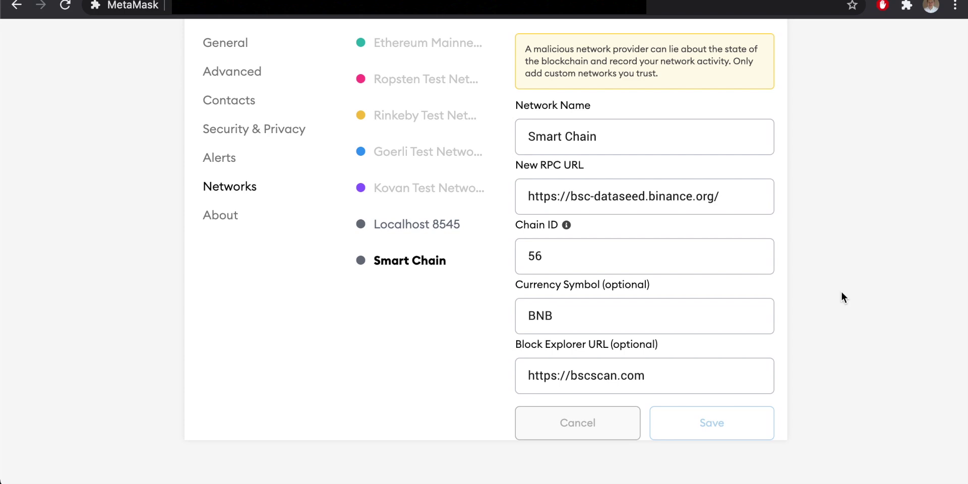
scroll(840, 292, "up", 3)
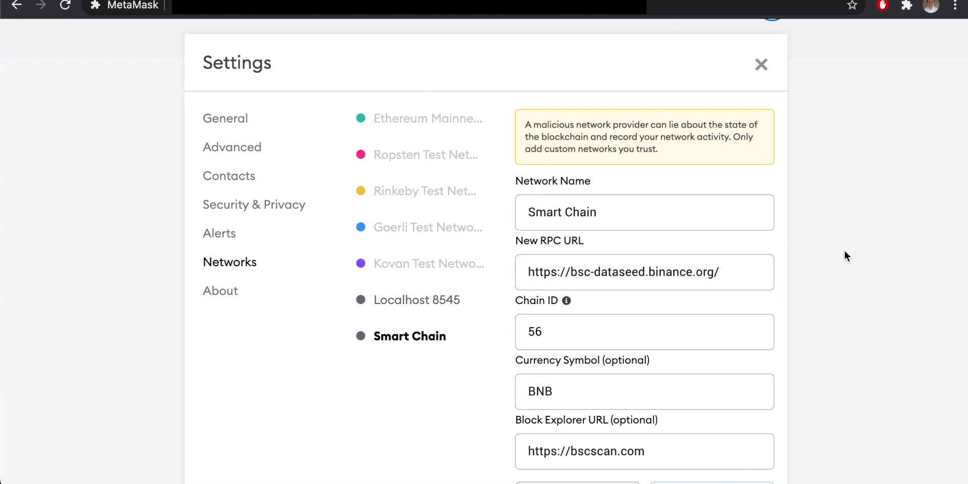
scroll(845, 252, "up", 2)
left_click(286, 47)
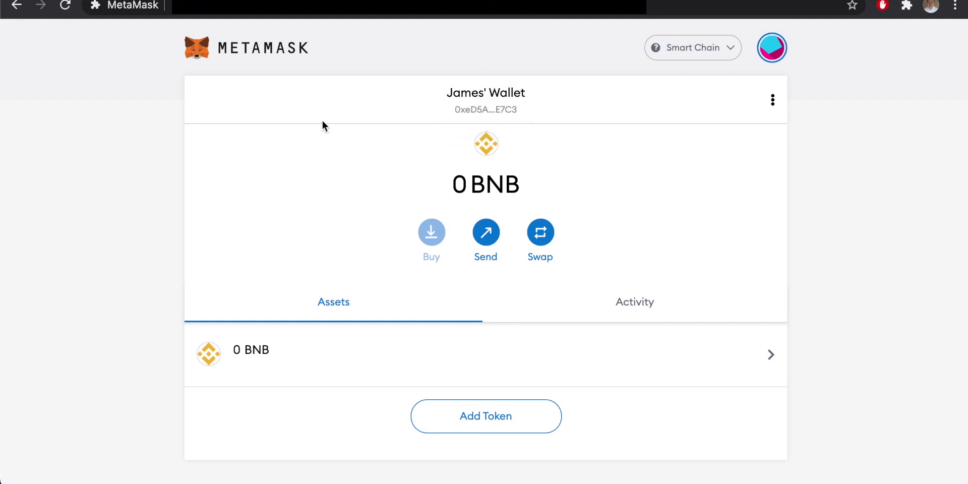
scroll(322, 121, "down", 1)
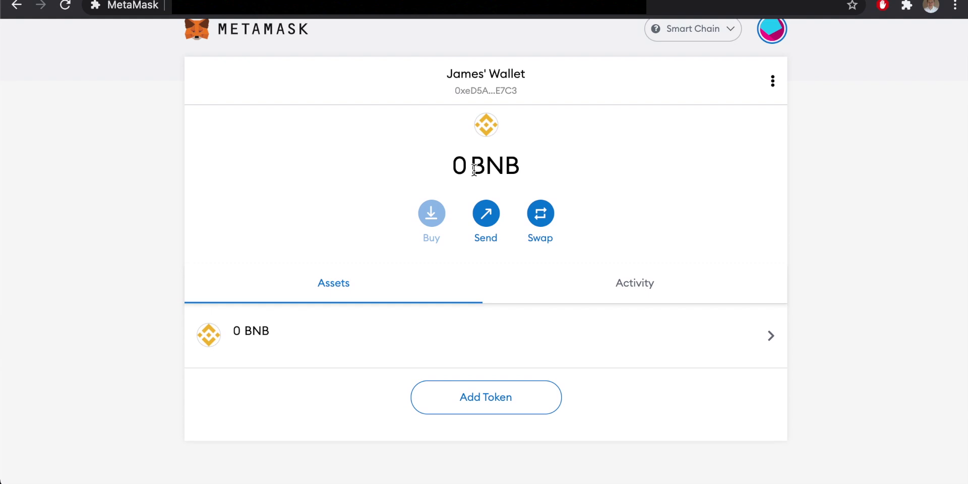
mouse_move(474, 170)
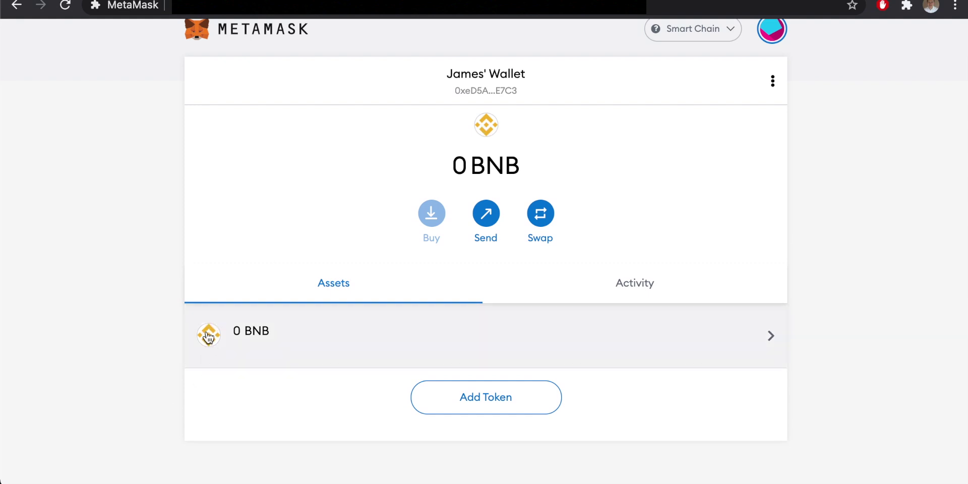
scroll(438, 139, "up", 1)
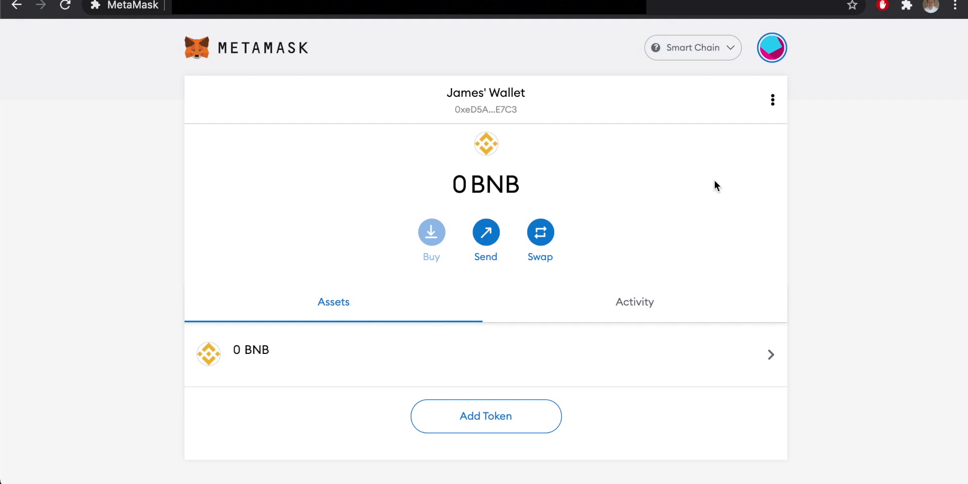
scroll(714, 184, "down", 1)
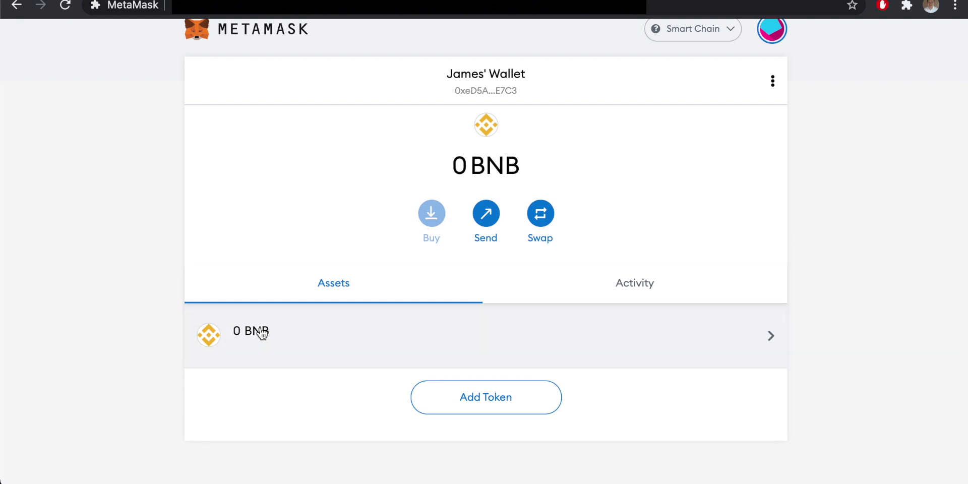
scroll(260, 330, "up", 1)
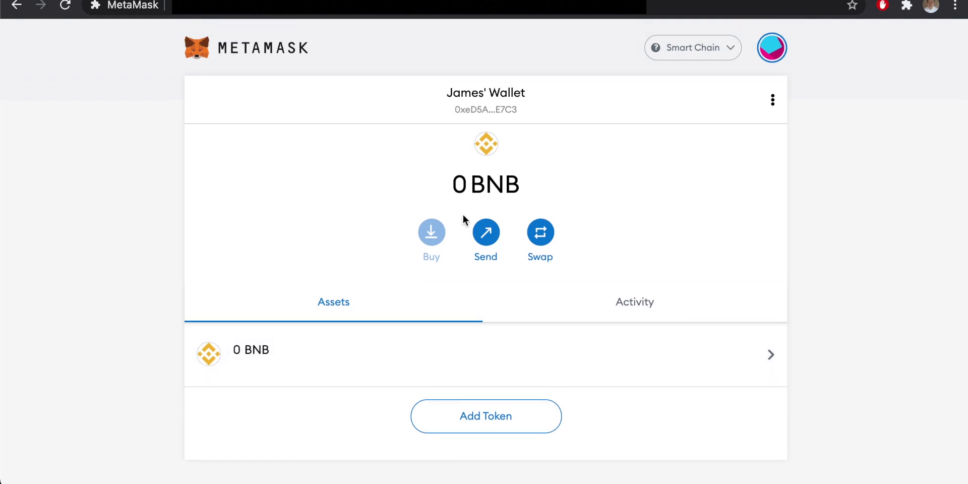
Step: Switch the wallet to Ethereum Mainnet, look over its assets, and switch back to the Smart Chain network
left_click(723, 50)
left_click(636, 160)
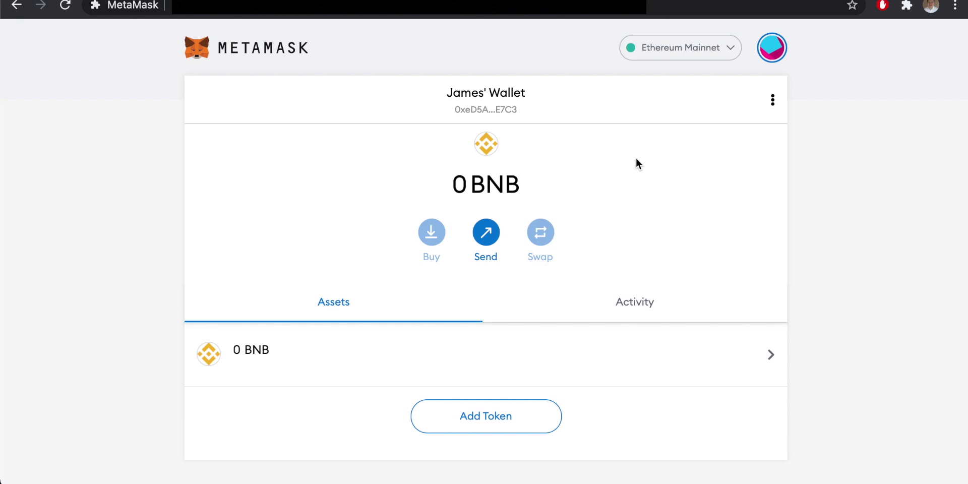
scroll(636, 157, "down", 2)
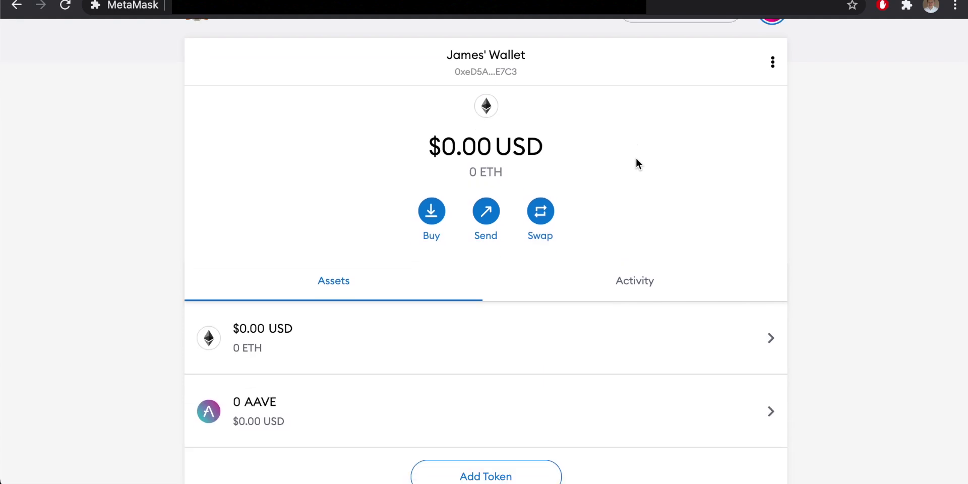
scroll(285, 298, "down", 2)
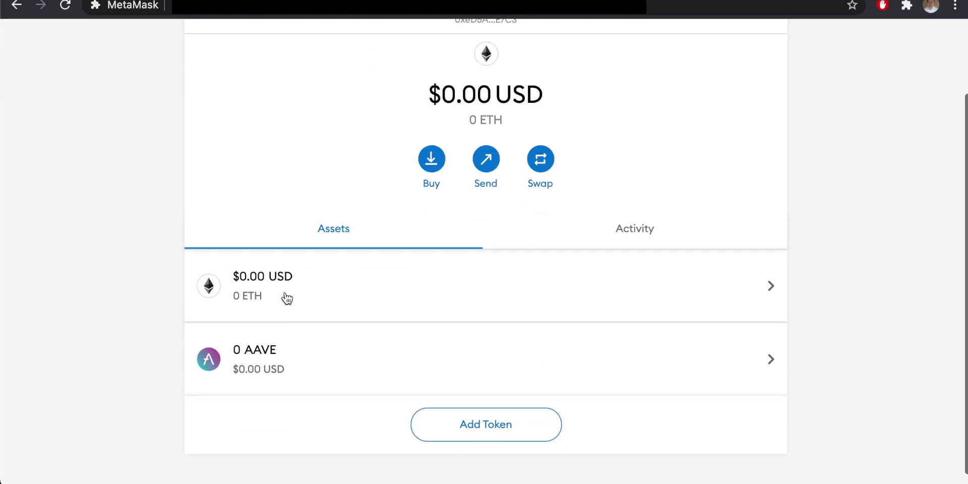
scroll(563, 310, "up", 3)
left_click(691, 49)
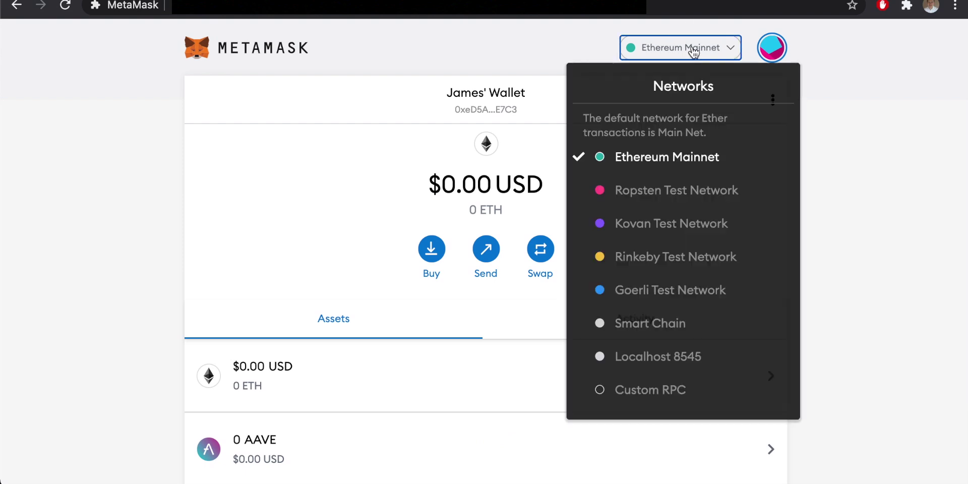
left_click(648, 323)
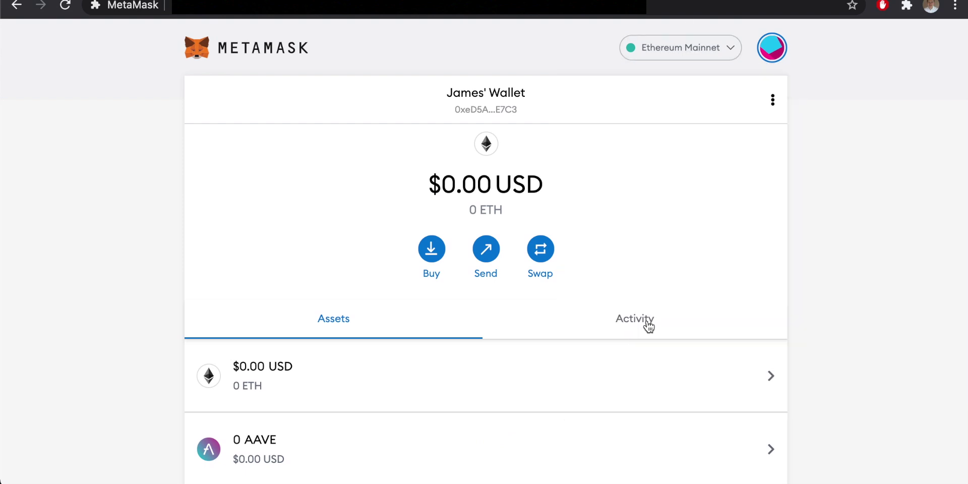
Step: Look over the BNB withdrawal form on Binance and copy the Smart Chain wallet's address from MetaMask
scroll(850, 263, "down", 1)
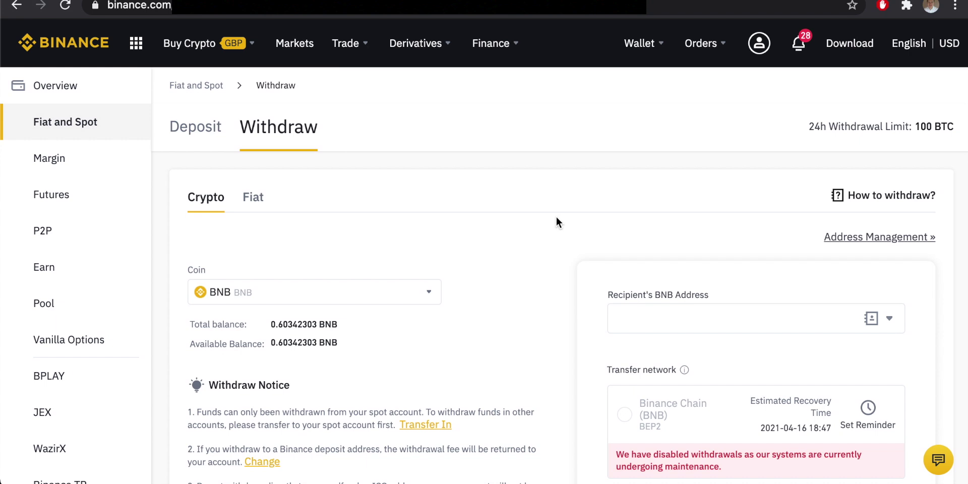
scroll(556, 229, "down", 3)
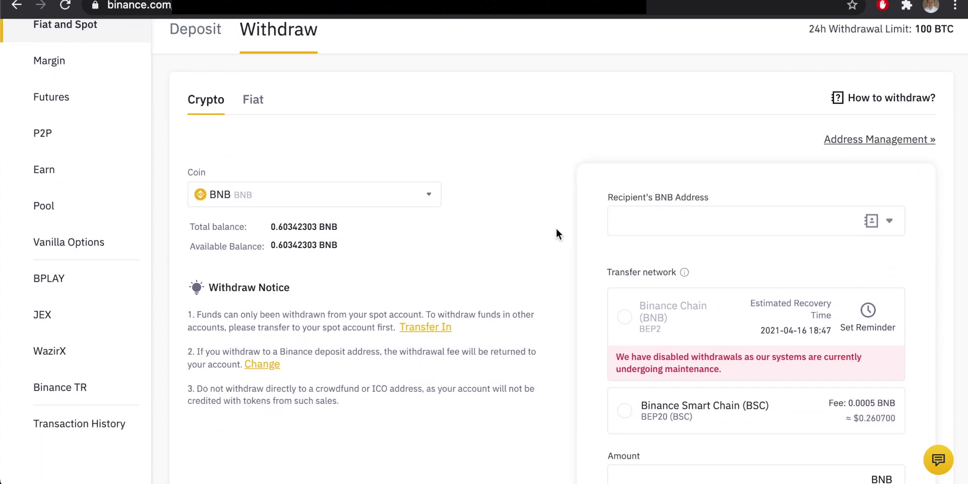
scroll(556, 233, "up", 3)
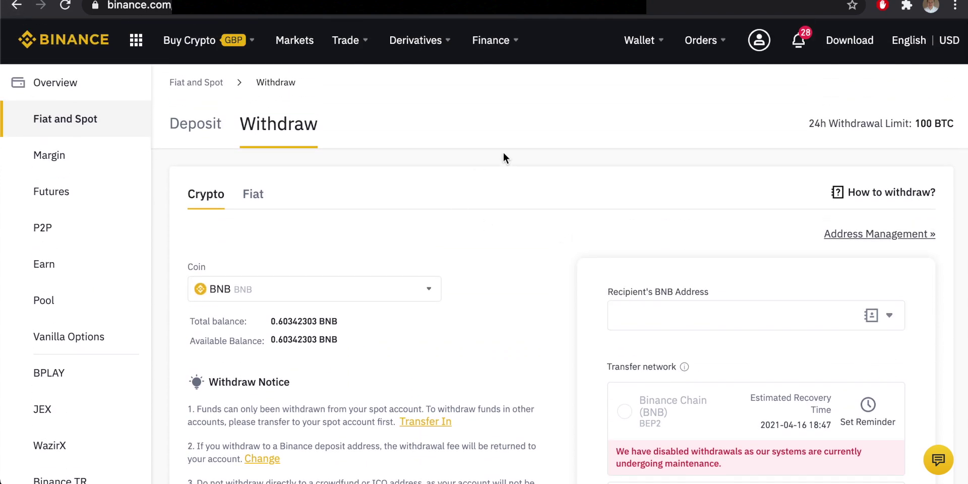
scroll(503, 156, "down", 3)
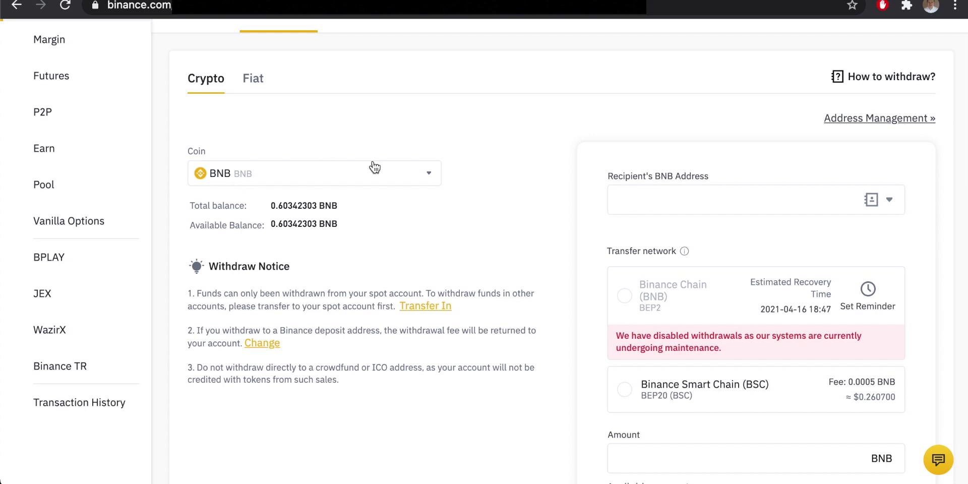
scroll(488, 141, "up", 2)
scroll(550, 196, "down", 1)
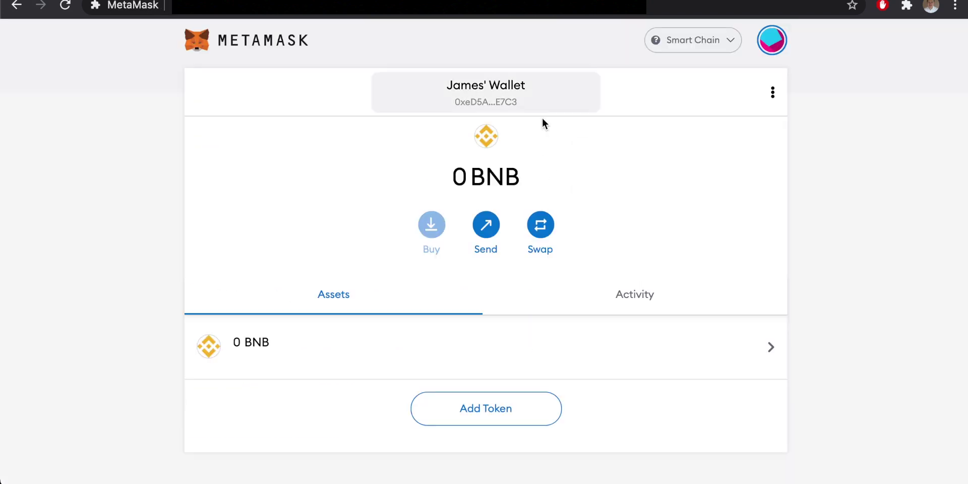
left_click(494, 96)
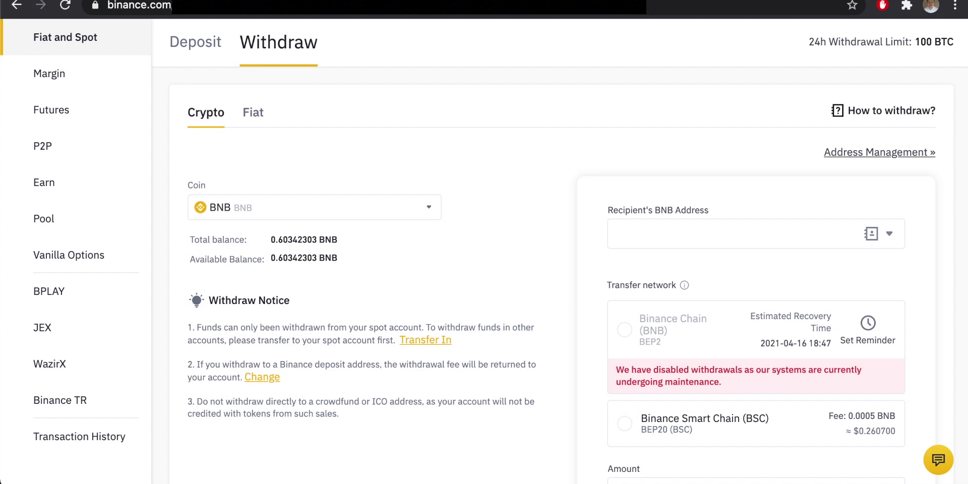
Step: Paste the copied wallet address as the recipient's BNB address in the Binance withdrawal form and check its beginning
scroll(540, 227, "up", 3)
scroll(558, 224, "down", 3)
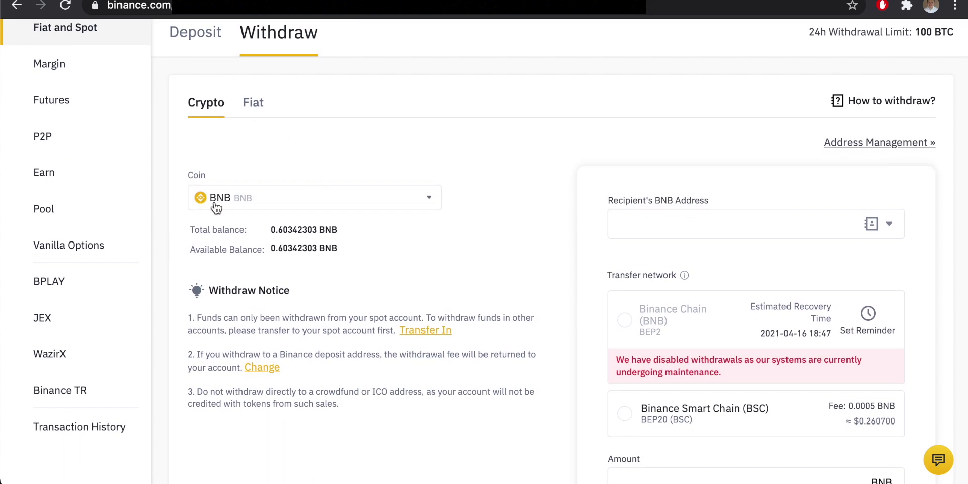
scroll(494, 164, "down", 1)
left_click(633, 182)
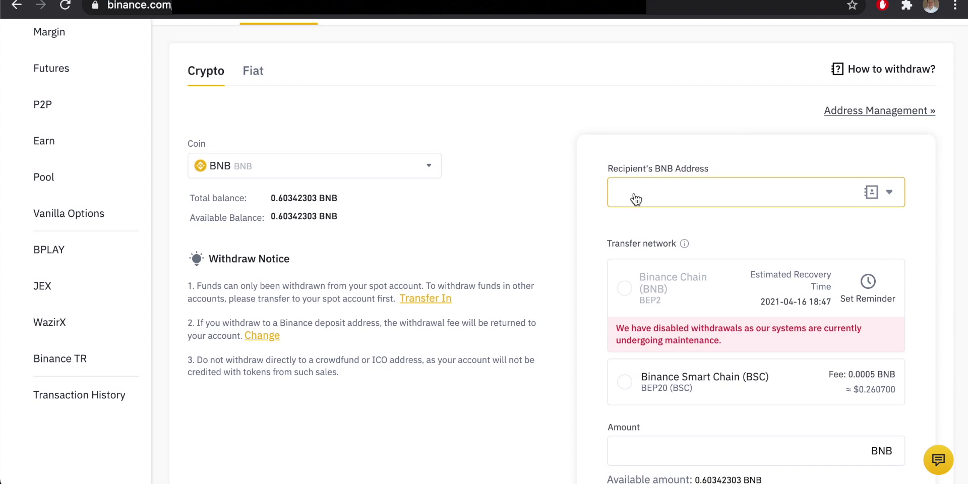
key("ctrl+v")
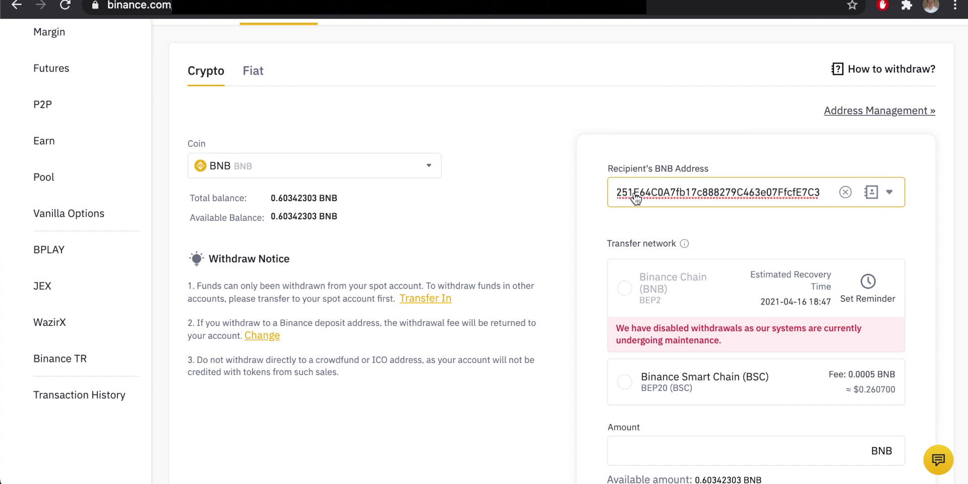
key("Home")
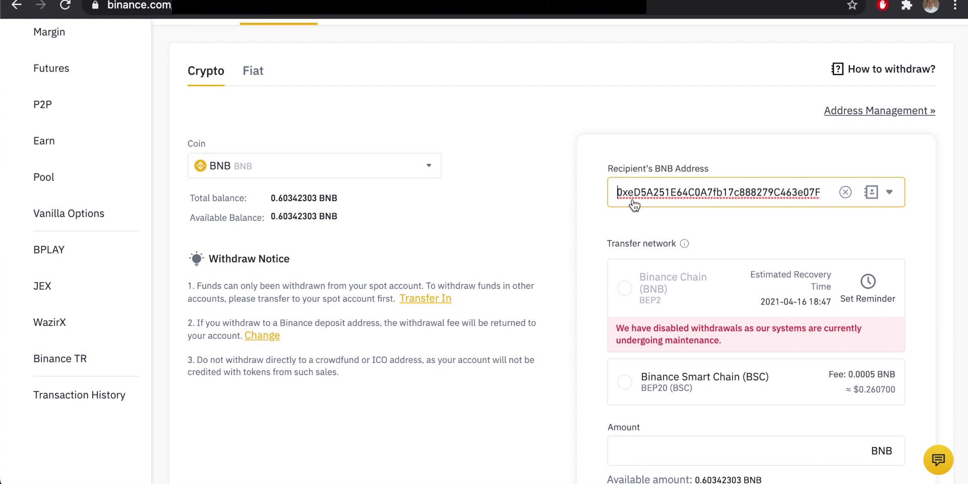
Step: Choose Binance Smart Chain (BSC), BEP20, as the transfer network for the BNB withdrawal
scroll(576, 219, "down", 2)
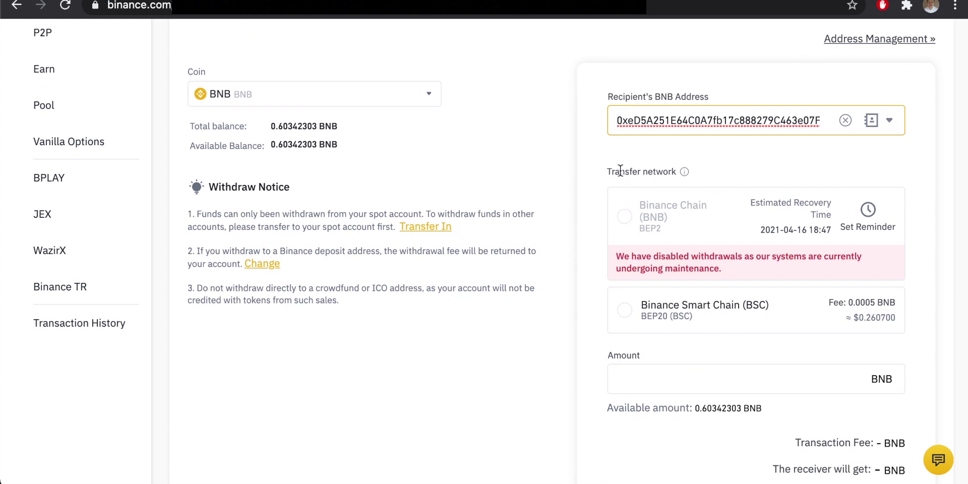
scroll(585, 234, "down", 1)
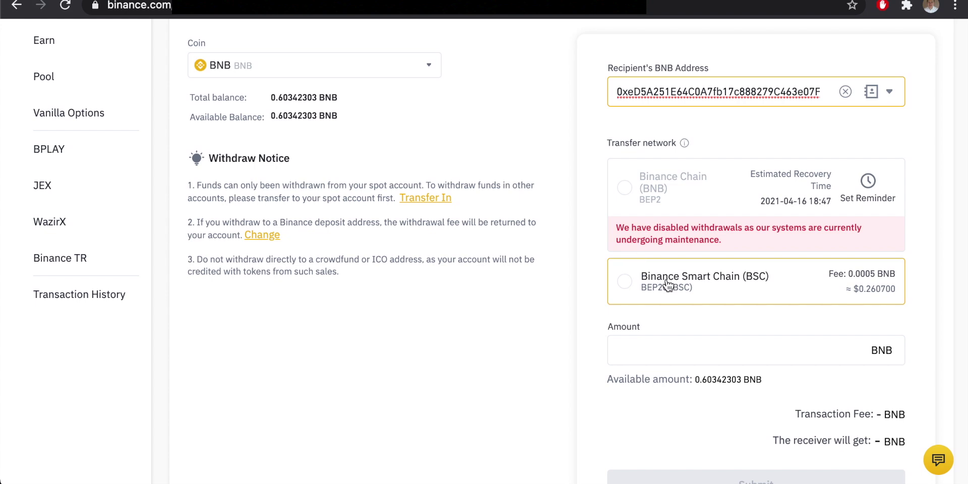
scroll(665, 285, "down", 1)
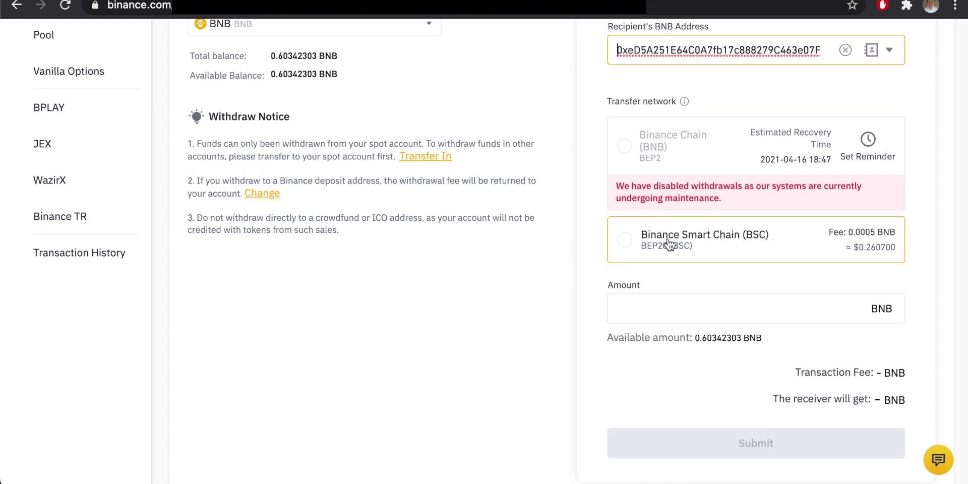
left_click(636, 248)
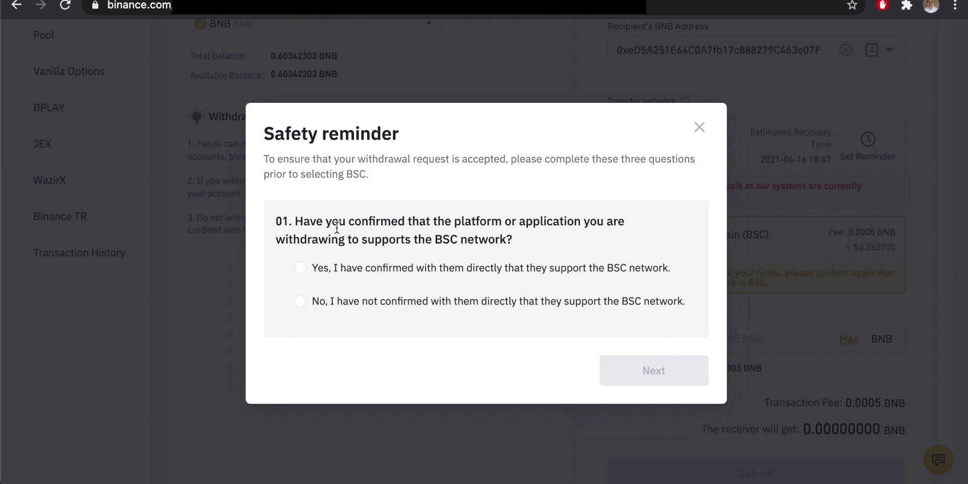
Step: Answer the first two safety questions: BSC support is confirmed directly, and assets are likely lost if the destination does not support BSC
left_click(300, 267)
left_click(684, 378)
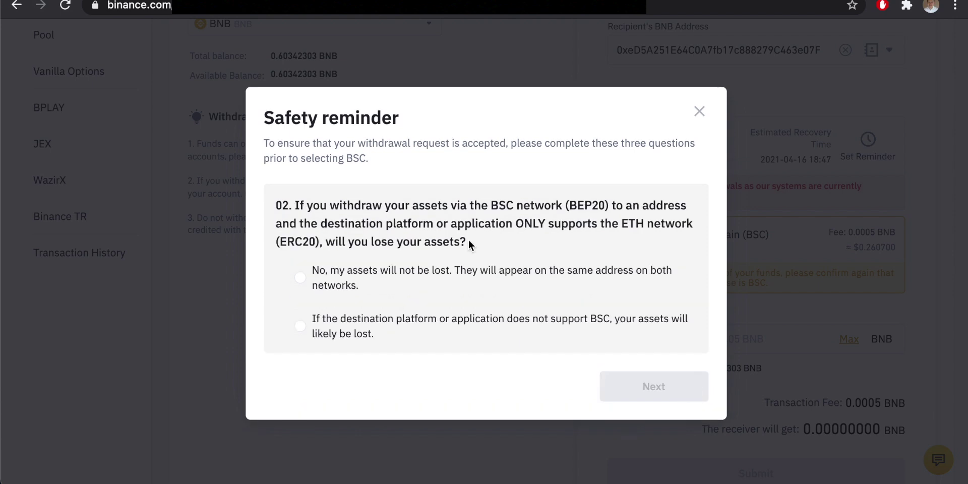
mouse_move(460, 242)
left_mouse_down()
mouse_move(443, 214)
mouse_move(378, 217)
left_mouse_up()
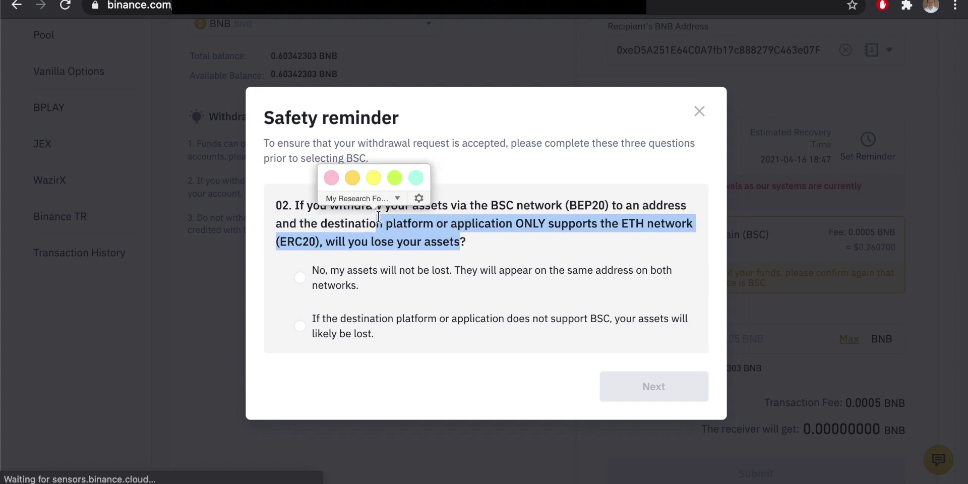
left_click_drag(459, 242, 435, 226)
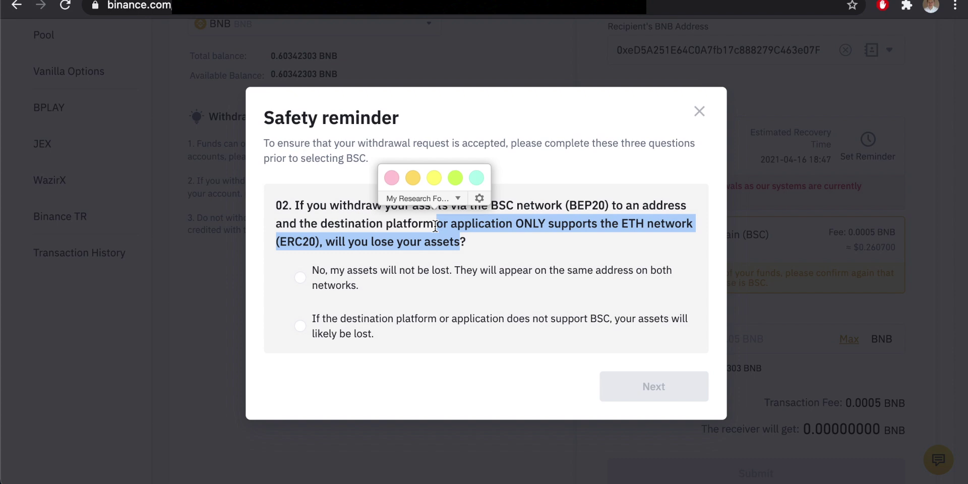
left_click(435, 226)
left_click(299, 327)
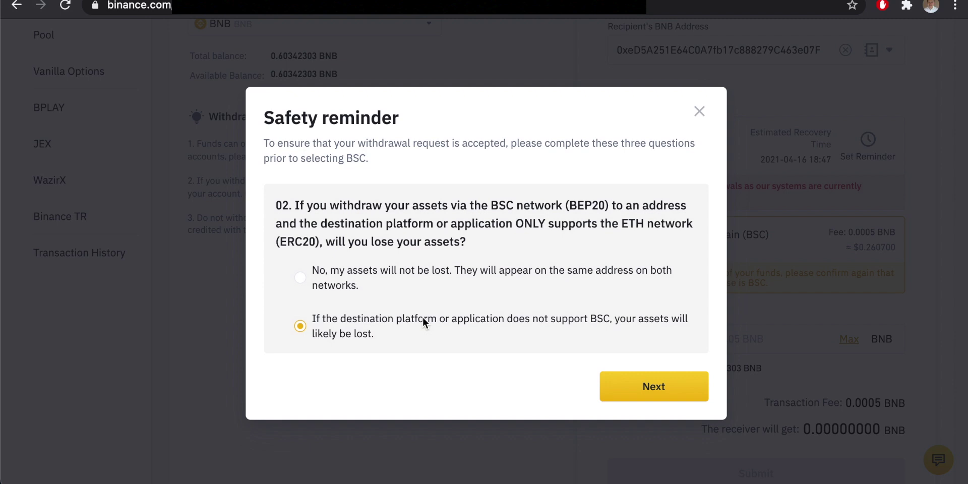
left_click(629, 383)
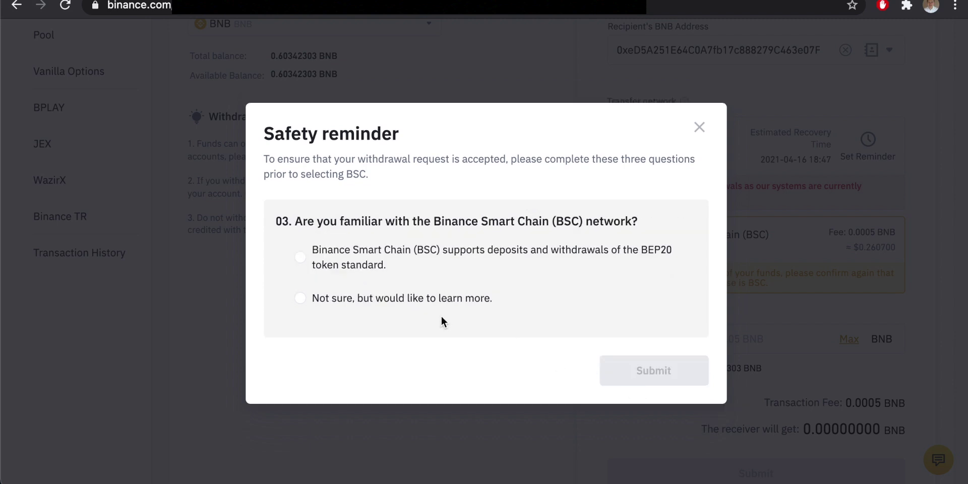
Step: Answer that BSC supports deposits and withdrawals of the BEP20 token standard, submit the quiz and acknowledge the closing reminder
left_click(325, 264)
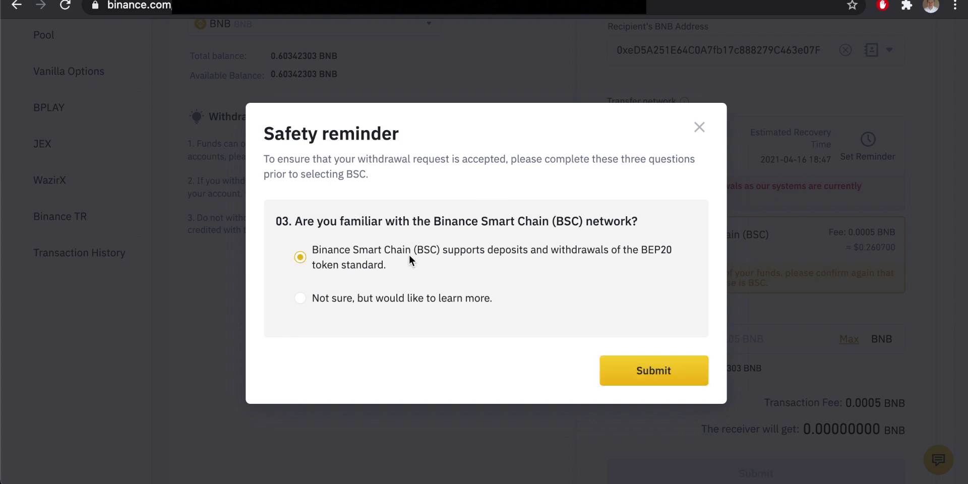
left_click(644, 372)
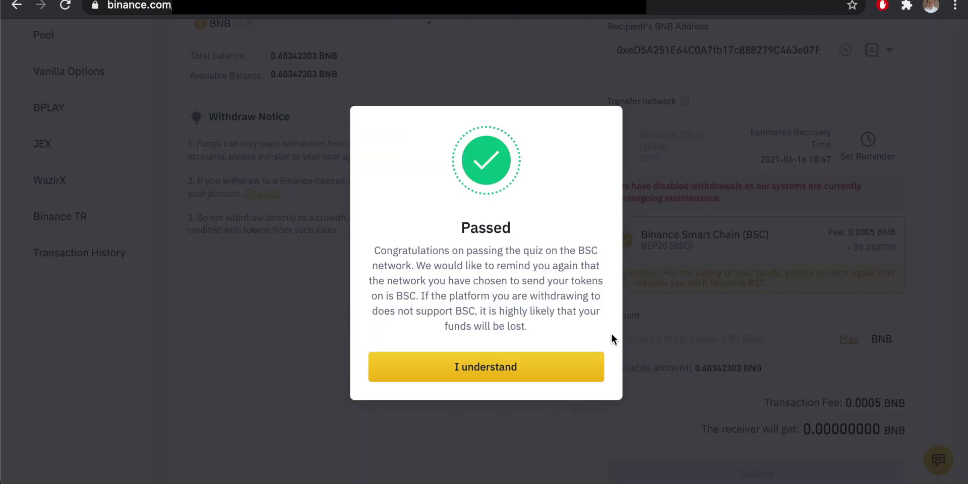
left_click(495, 370)
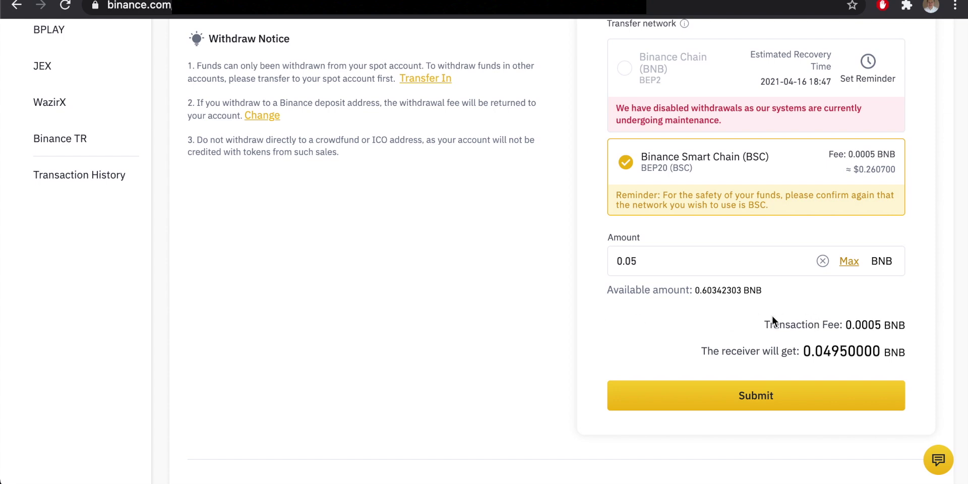
Step: Submit the 0.05 BNB withdrawal, switch to MetaMask and reload the wallet to check its BNB balance
left_click(749, 395)
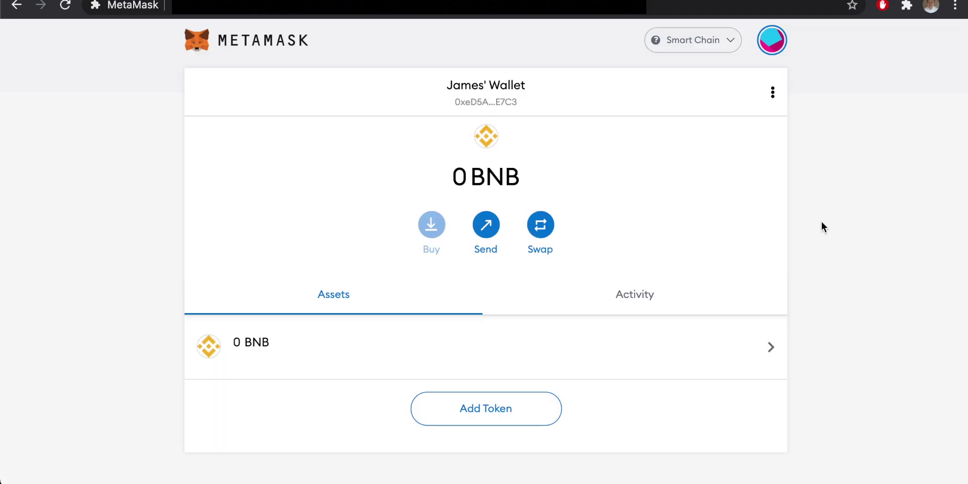
left_click(66, 6)
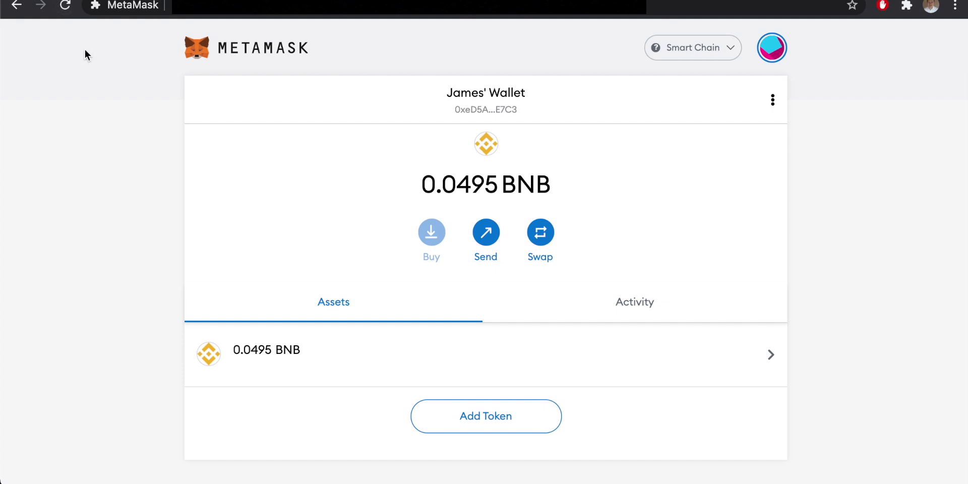
left_click_drag(550, 184, 417, 181)
left_click(493, 183)
left_click_drag(554, 189, 439, 185)
left_click(475, 194)
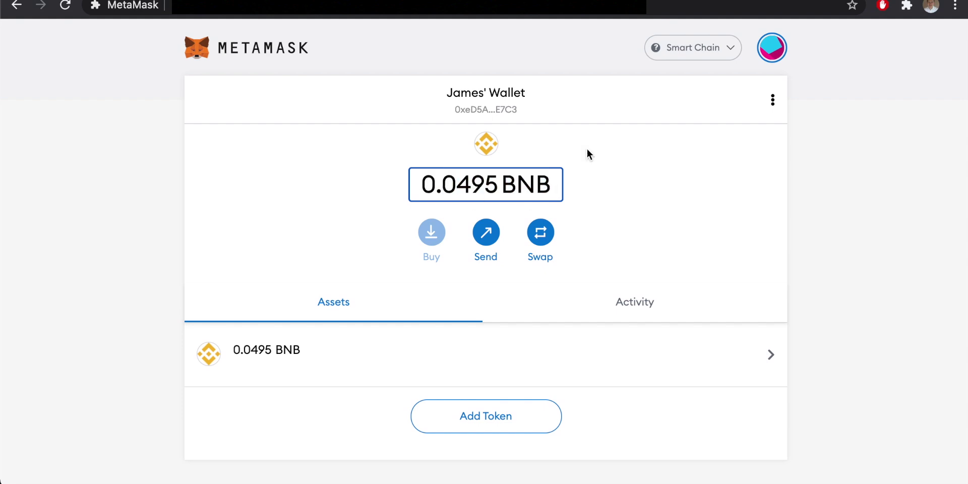
Step: Switch the wallet to Ethereum Mainnet to look at its assets and return to the Smart Chain network
left_click(718, 45)
left_click(660, 166)
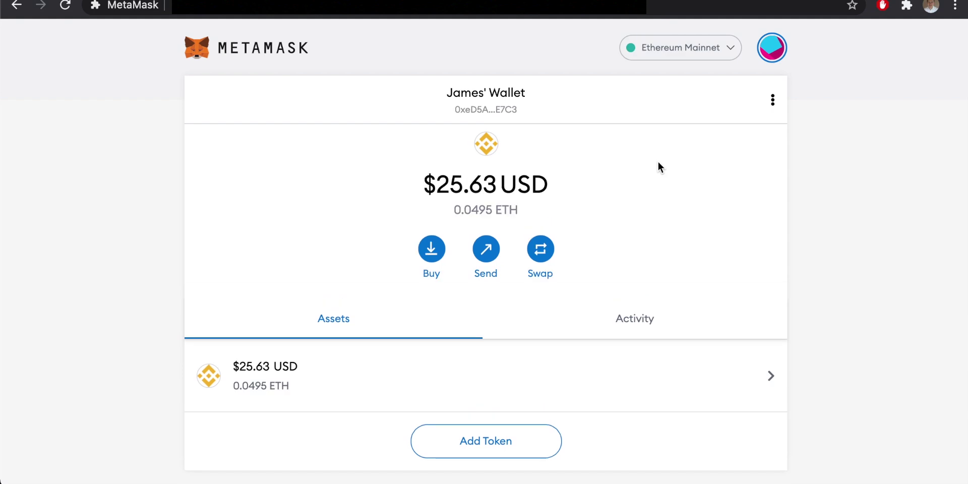
scroll(312, 361, "down", 2)
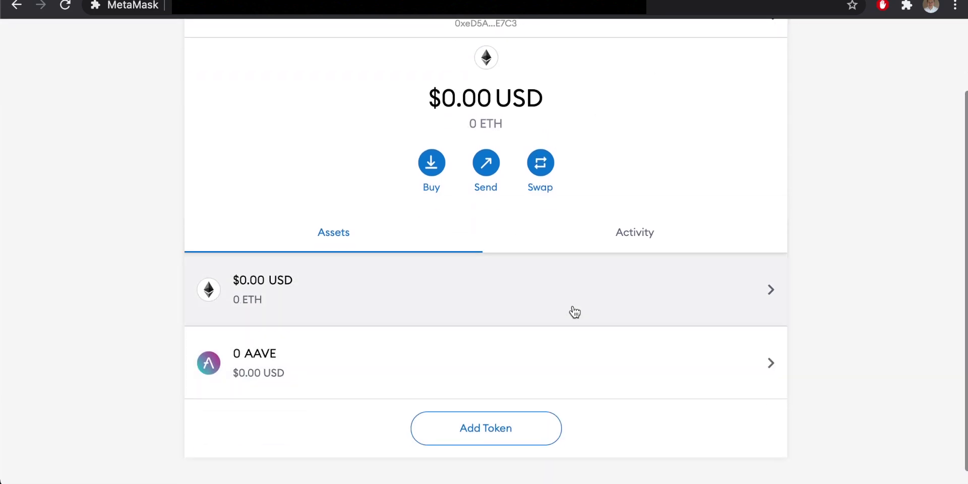
scroll(574, 308, "up", 2)
left_click(697, 48)
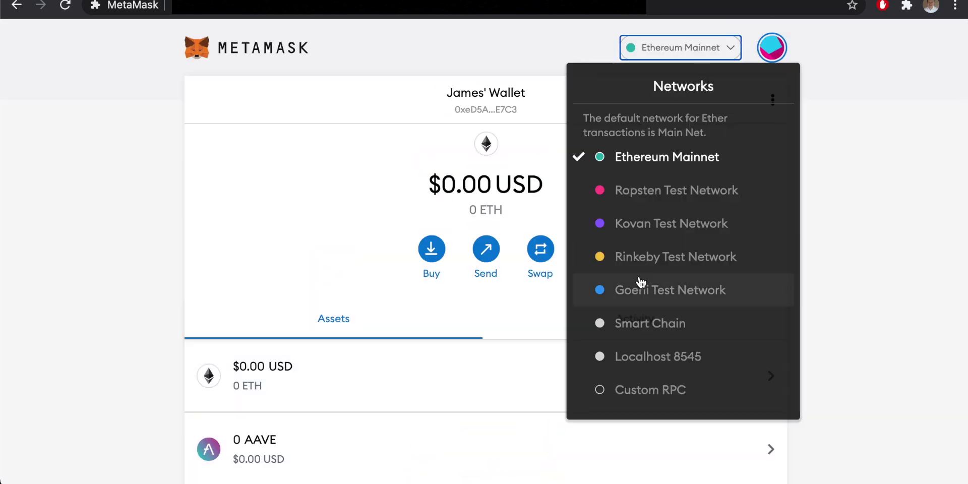
left_click(645, 323)
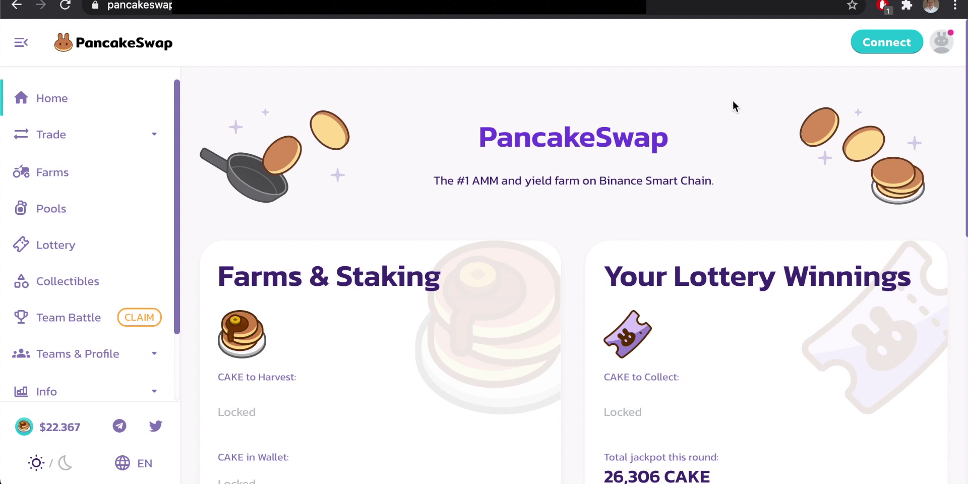
Step: On PancakeSwap, request a Metamask wallet connection, proceed with the selected account to the permissions page and dismiss the request
left_click(881, 43)
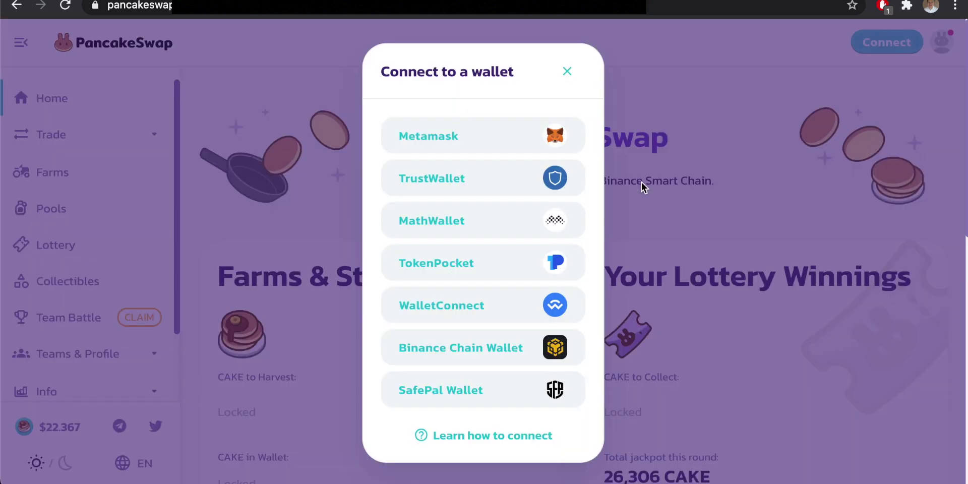
left_click(448, 132)
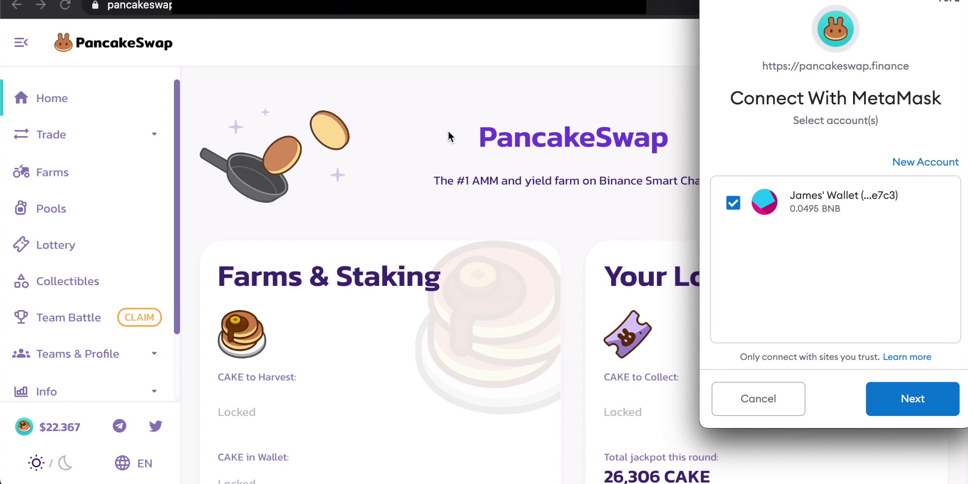
left_click(888, 398)
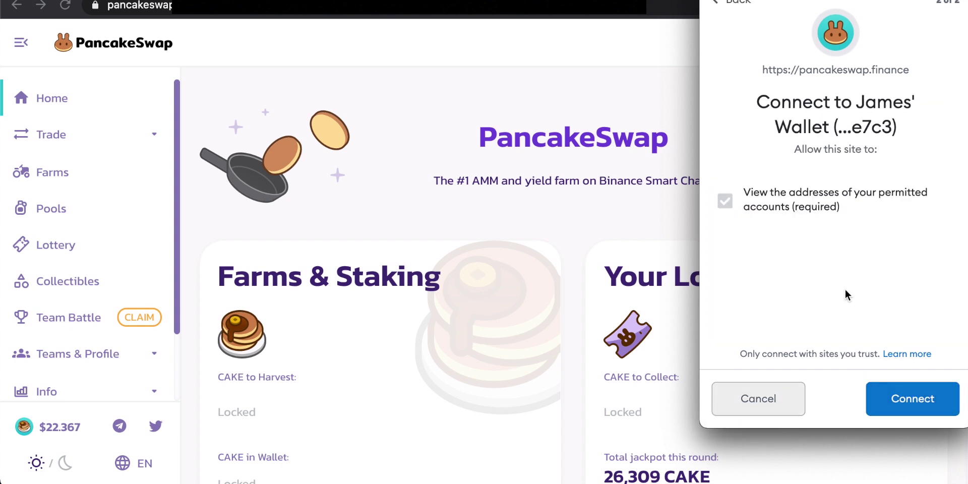
left_click(701, 144)
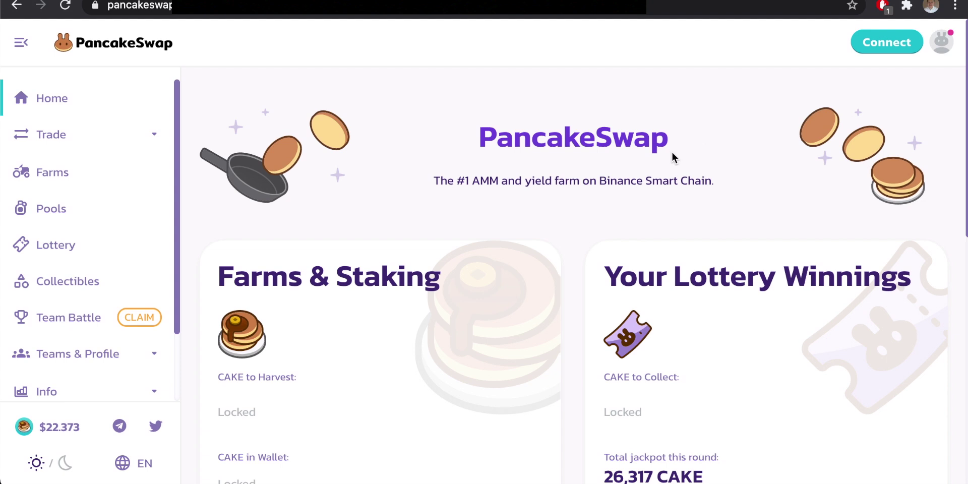
scroll(471, 234, "down", 4)
scroll(343, 223, "down", 1)
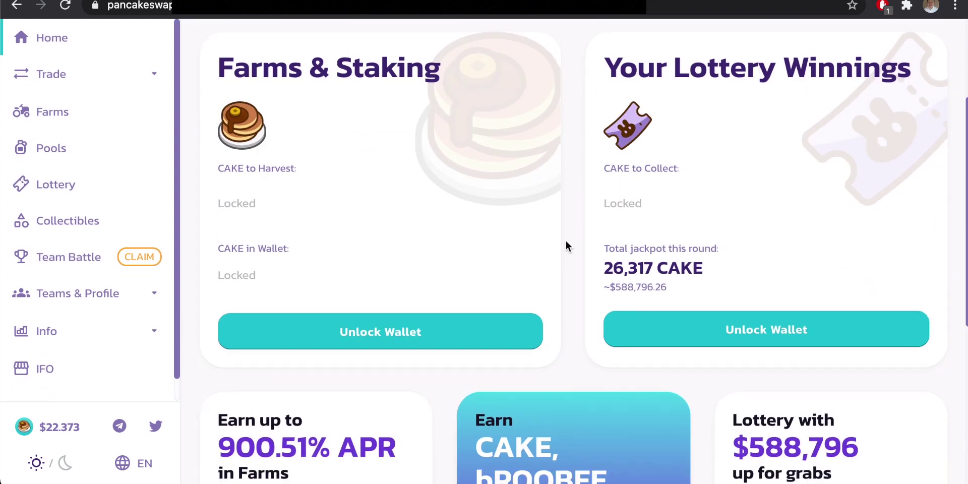
scroll(552, 241, "up", 4)
scroll(552, 241, "down", 2)
scroll(552, 238, "up", 3)
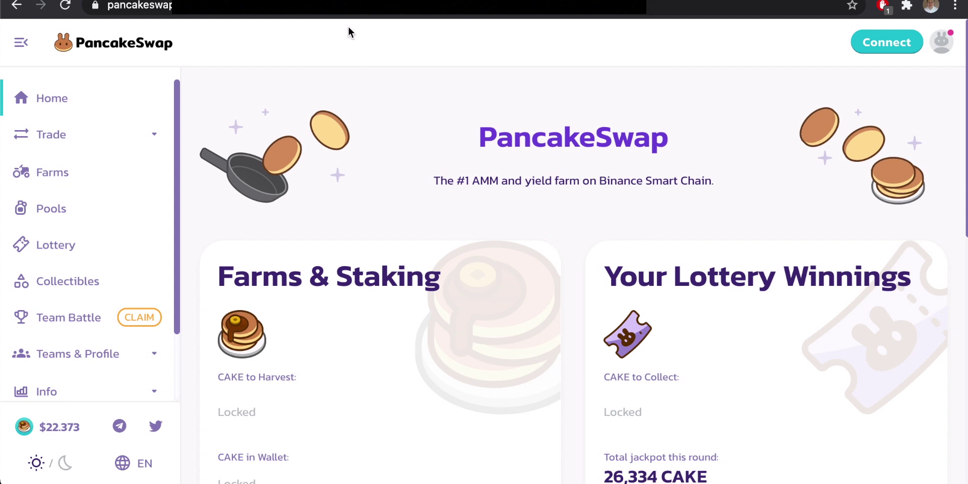
Step: Open the Overview of BSC Ecosystem image and examine its Exchange, NFT, Insurance, Lending and Yield Farming projects
left_click(347, 1)
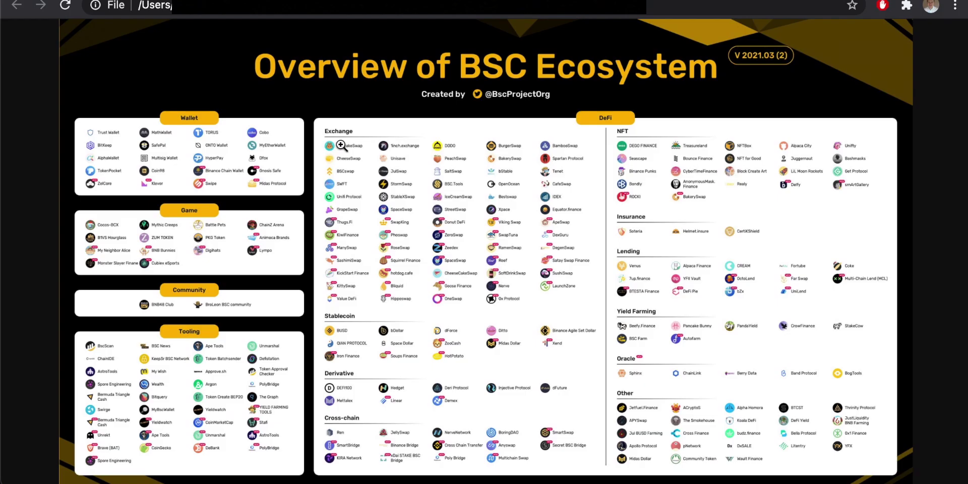
left_click(352, 224)
scroll(387, 240, "up", 5)
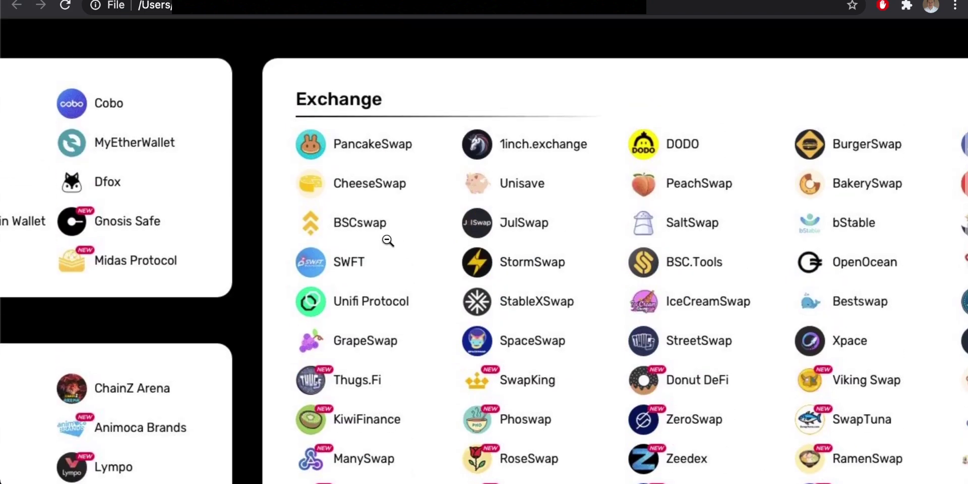
scroll(450, 275, "down", 3)
scroll(450, 274, "right", 4)
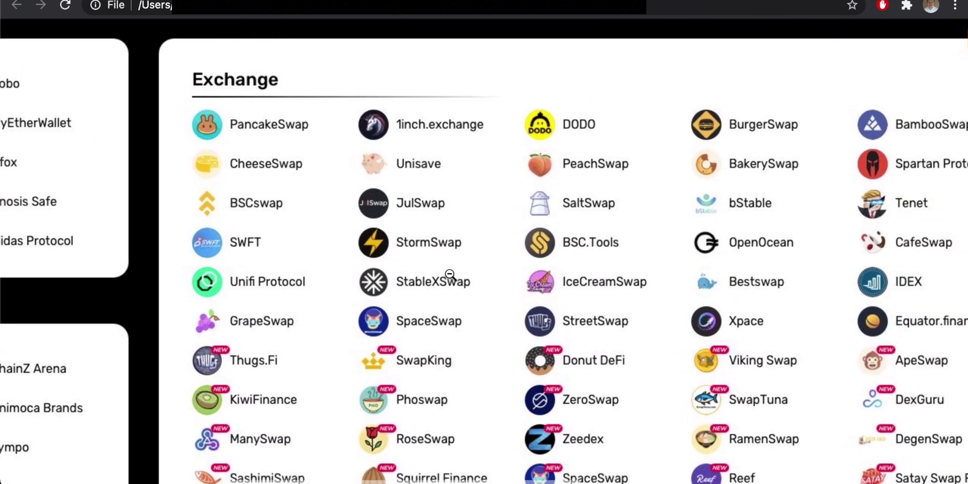
scroll(450, 275, "right", 20)
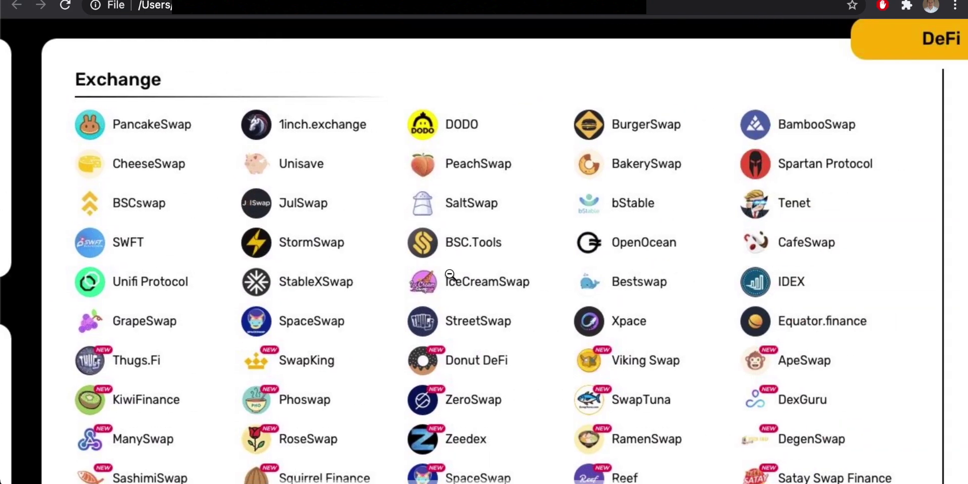
scroll(450, 274, "right", 4)
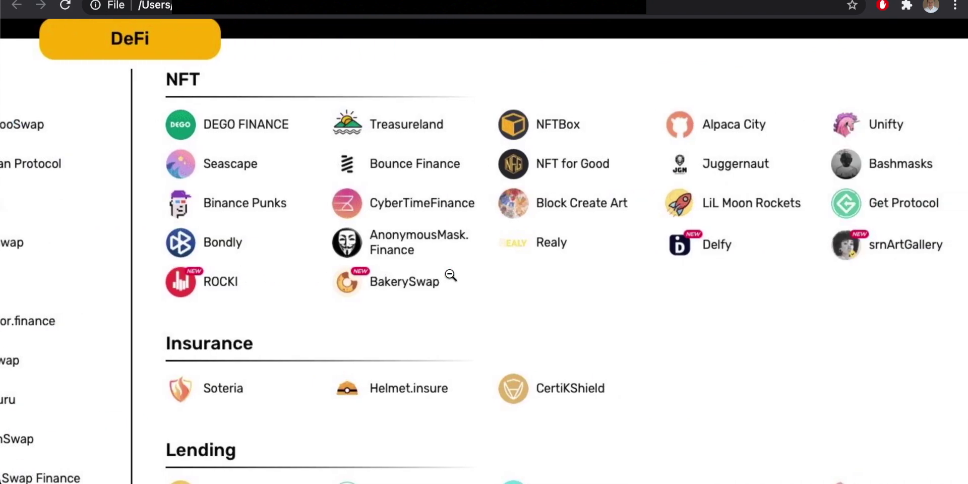
scroll(450, 275, "down", 5)
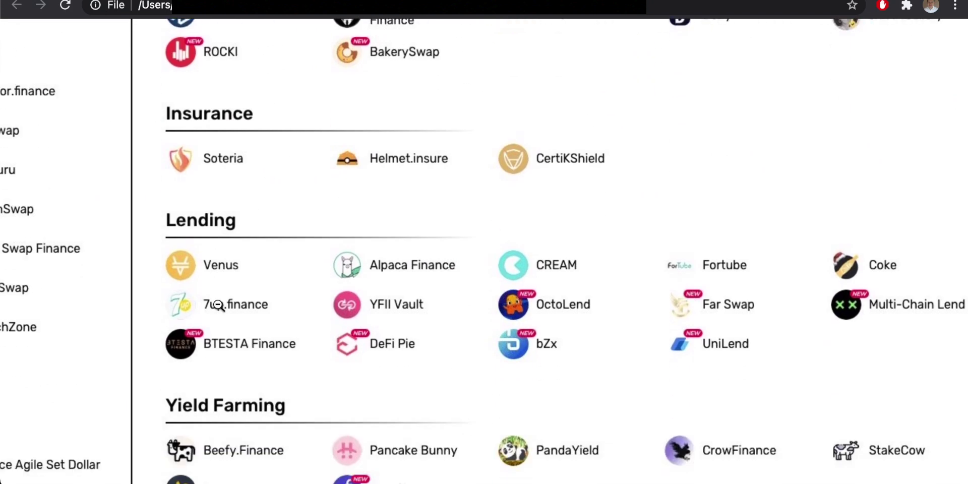
scroll(242, 250, "down", 1)
left_click(242, 250)
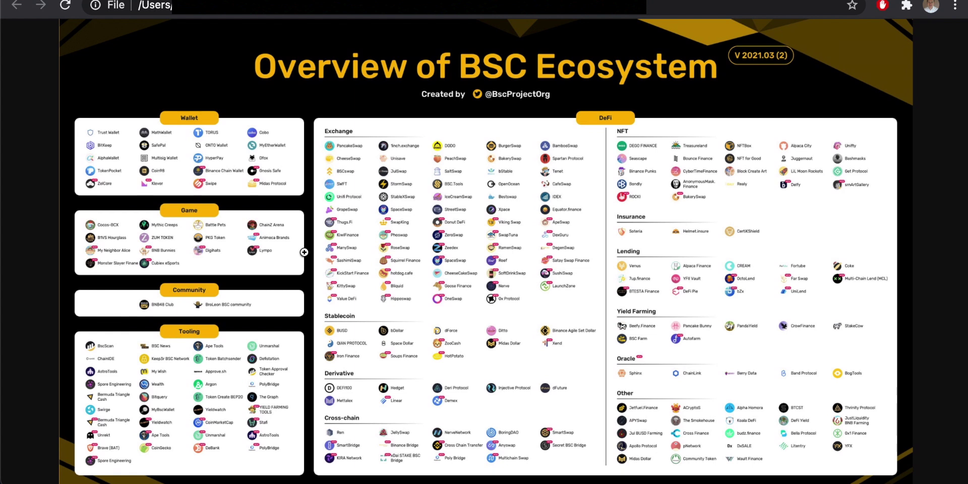